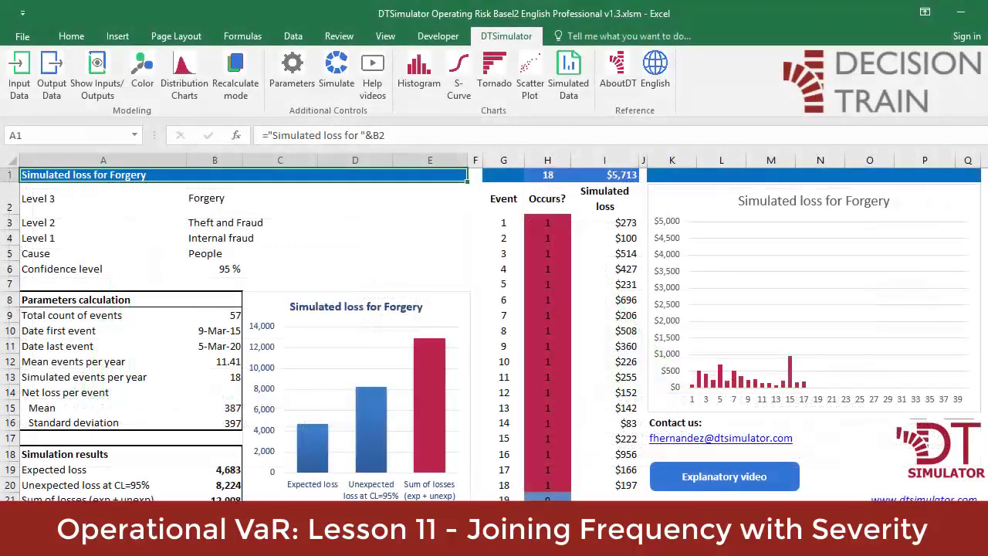
Choose Forgery as the Level 3 risk in cell B2.
{"action": "left_click", "coordinate": [224, 200]}
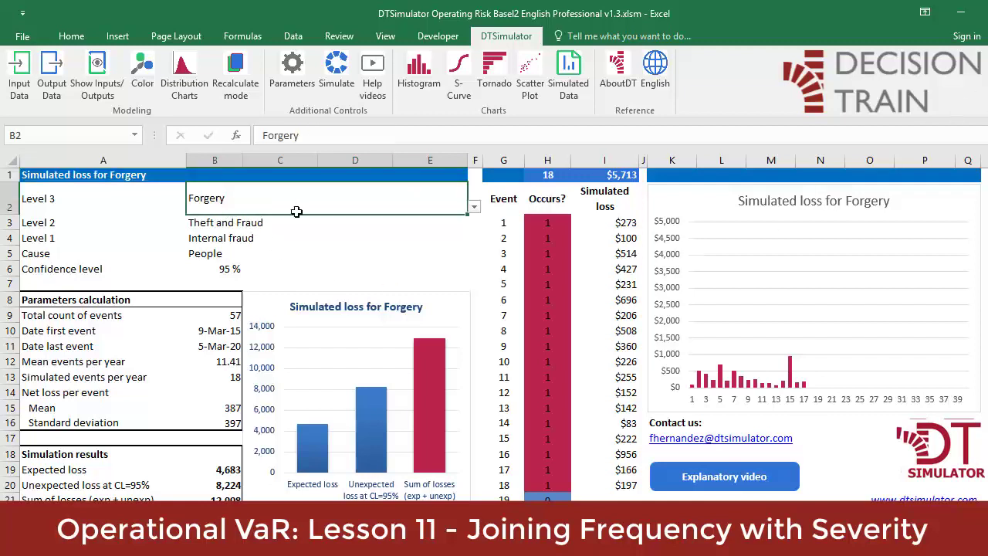
{"action": "left_click", "coordinate": [474, 206]}
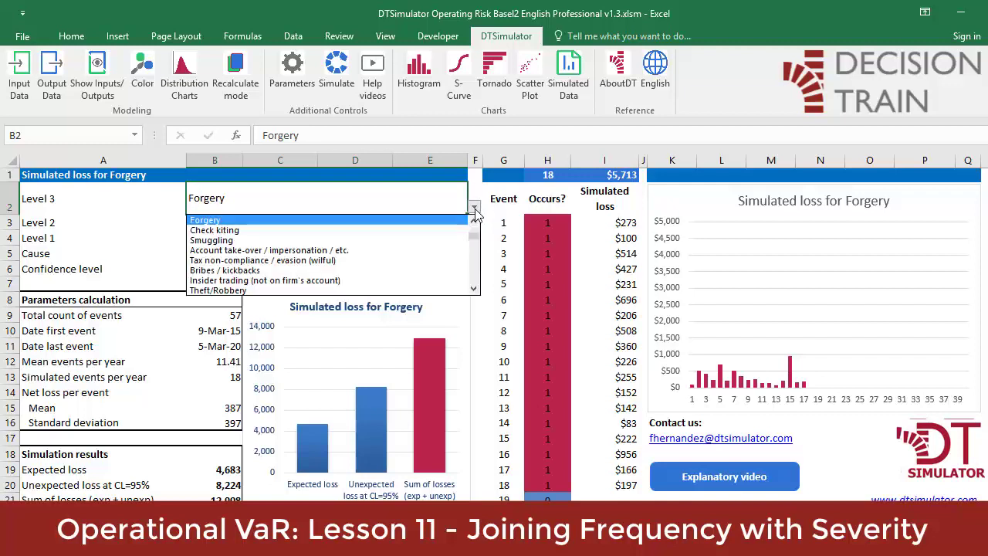
{"action": "left_click", "coordinate": [442, 221]}
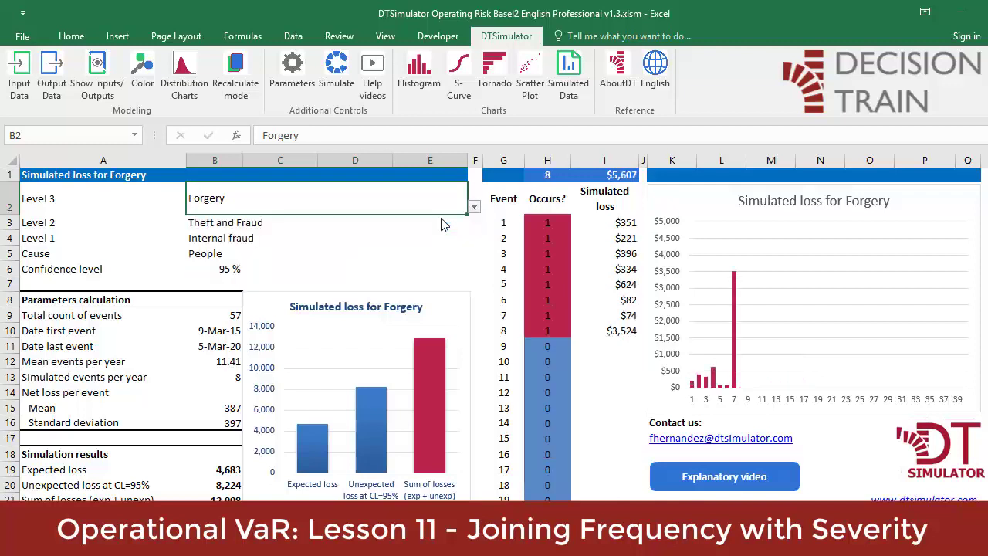
Review the Forgery parameter cells for event count, first and last dates, mean events per year, and net loss mean and standard deviation.
{"action": "left_click", "coordinate": [222, 317]}
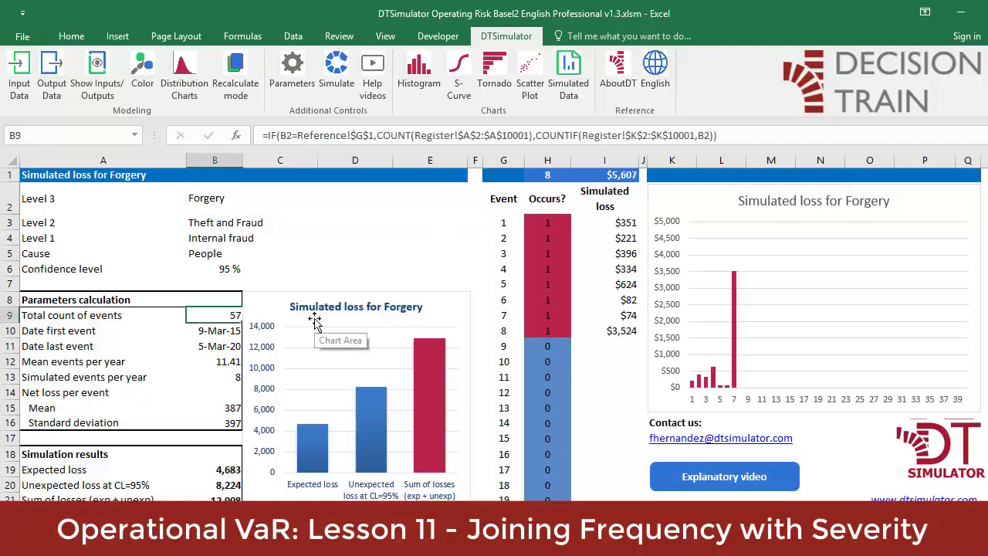
{"action": "left_click", "coordinate": [224, 330]}
{"action": "left_click", "coordinate": [228, 346]}
{"action": "left_click", "coordinate": [234, 365]}
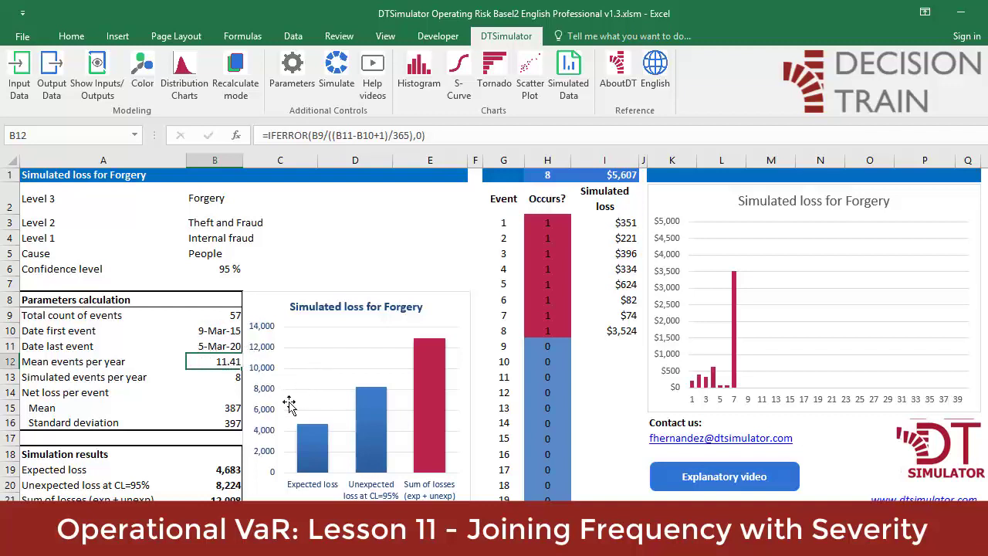
{"action": "left_click", "coordinate": [236, 409]}
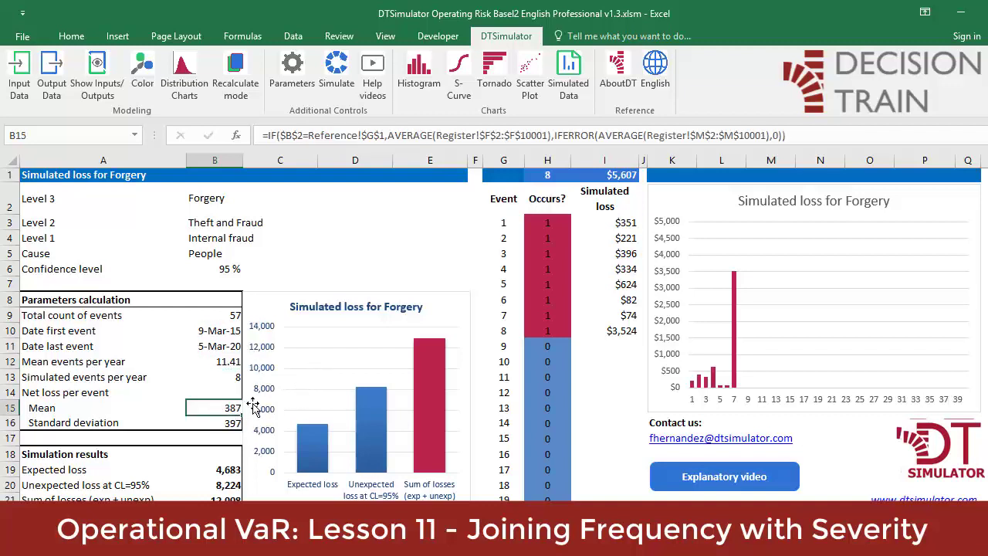
{"action": "left_click", "coordinate": [236, 425]}
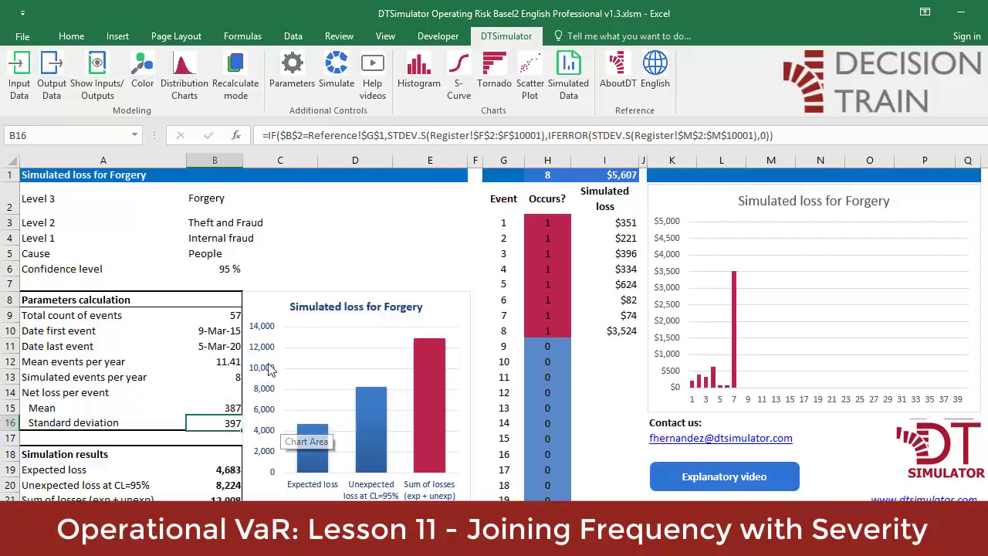
Inspect the dtPoisson formula behind the simulated events per year in B13, leaving it unedited.
{"action": "left_click", "coordinate": [230, 377]}
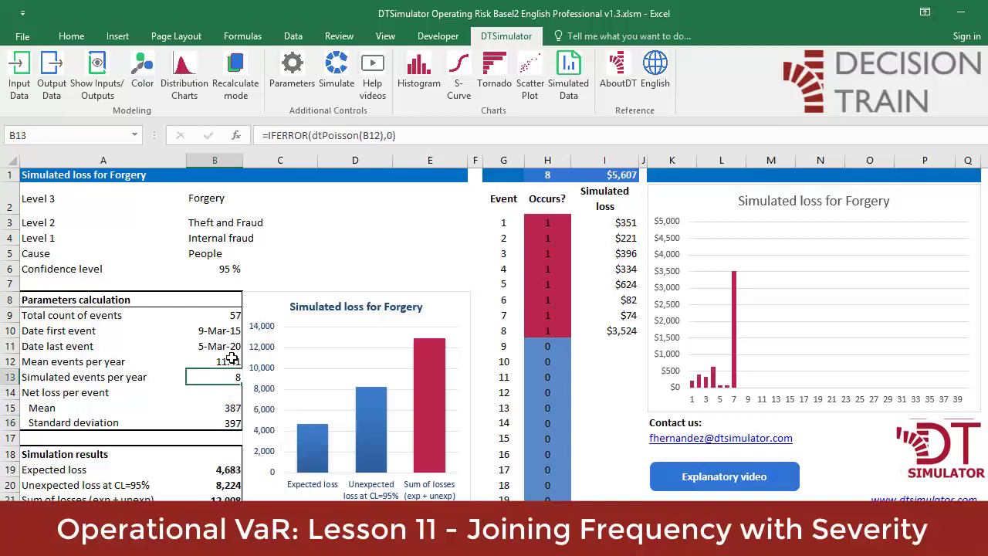
{"action": "left_click_drag", "start_coordinate": [407, 135], "coordinate": [154, 133]}
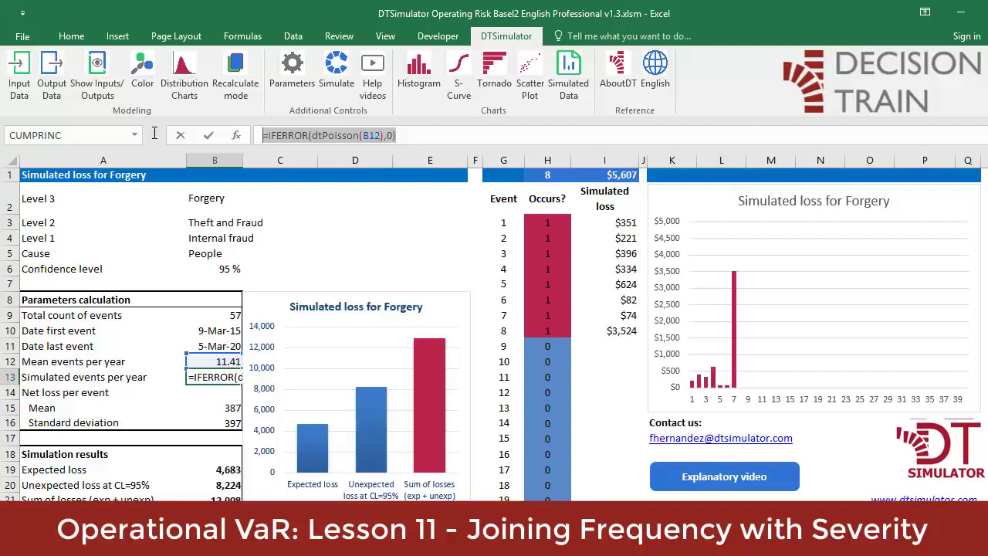
{"action": "key", "text": "Escape"}
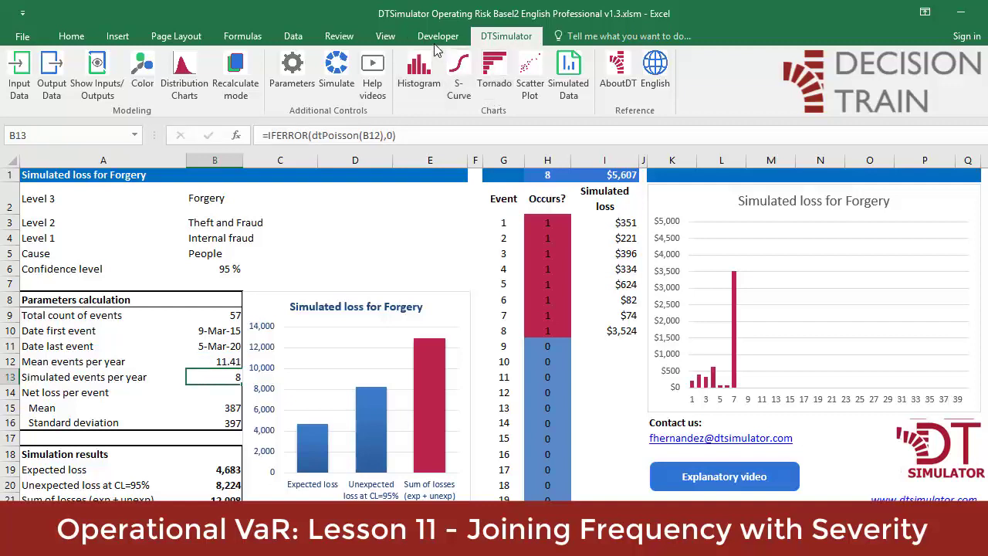
Recalculate the workbook repeatedly to draw new values for the simulated events per year in B13.
{"action": "left_click", "coordinate": [239, 39]}
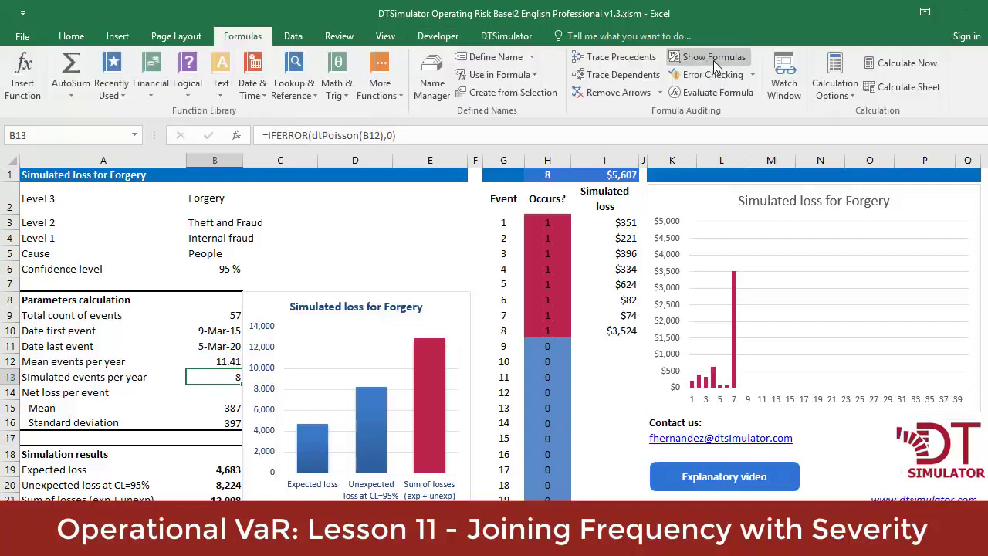
{"action": "left_click", "coordinate": [872, 63]}
{"action": "left_click", "coordinate": [872, 63]}
{"action": "left_click", "coordinate": [872, 64]}
{"action": "left_click", "coordinate": [873, 63]}
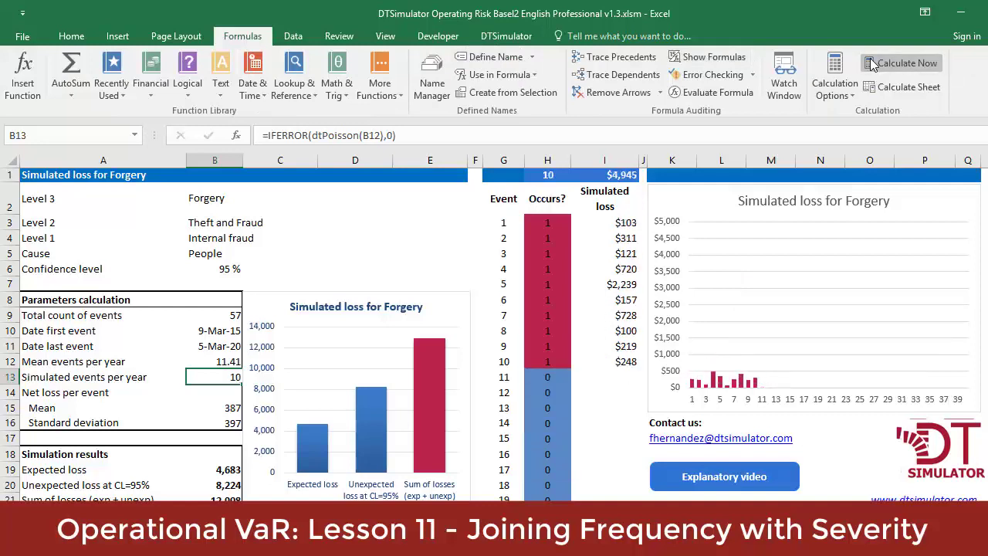
{"action": "left_click", "coordinate": [872, 63]}
{"action": "left_click", "coordinate": [872, 64]}
{"action": "left_click", "coordinate": [872, 63]}
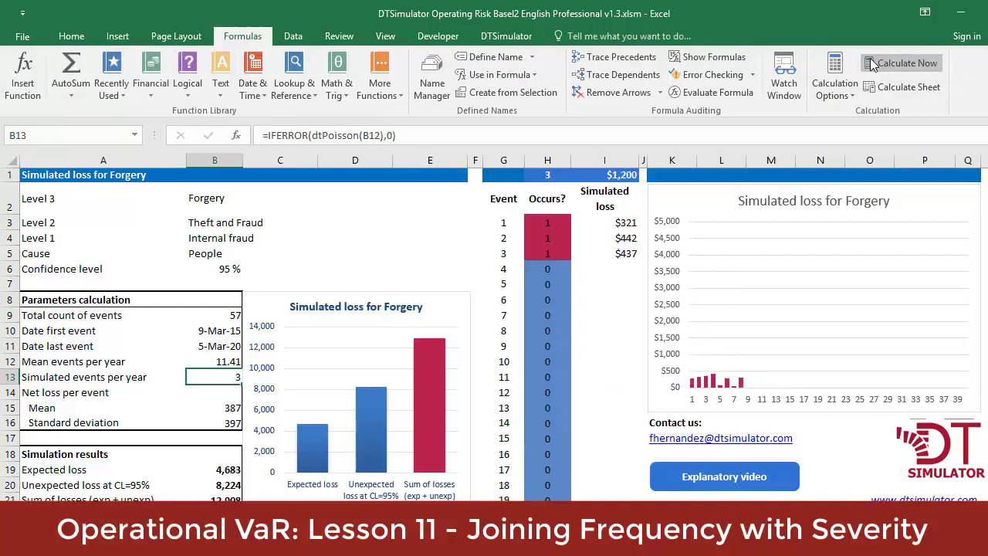
{"action": "left_click", "coordinate": [872, 63]}
{"action": "left_click", "coordinate": [872, 64]}
{"action": "left_click", "coordinate": [872, 63]}
{"action": "left_click", "coordinate": [872, 63]}
{"action": "left_click", "coordinate": [872, 63]}
{"action": "left_click", "coordinate": [872, 63]}
{"action": "left_click", "coordinate": [872, 63]}
{"action": "left_click", "coordinate": [872, 63]}
{"action": "left_click", "coordinate": [872, 63]}
{"action": "left_click", "coordinate": [872, 64]}
{"action": "left_click", "coordinate": [872, 64]}
{"action": "left_click", "coordinate": [872, 63]}
{"action": "left_click", "coordinate": [872, 63]}
{"action": "left_click", "coordinate": [873, 63]}
{"action": "left_click", "coordinate": [872, 63]}
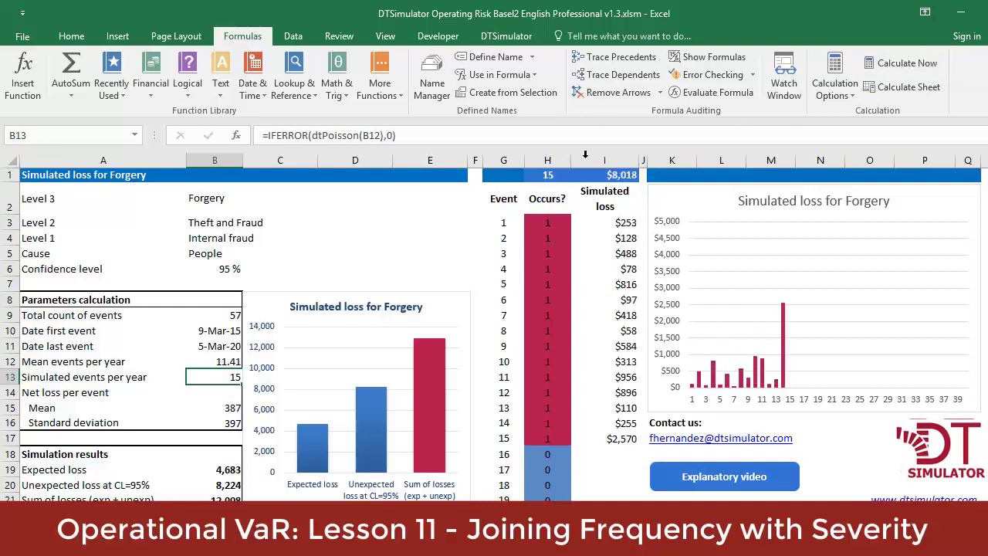
Compare the Occurs? flags in column H with the simulated events per year in B13, before and after one recalculation.
{"action": "left_click_drag", "start_coordinate": [555, 221], "coordinate": [549, 439]}
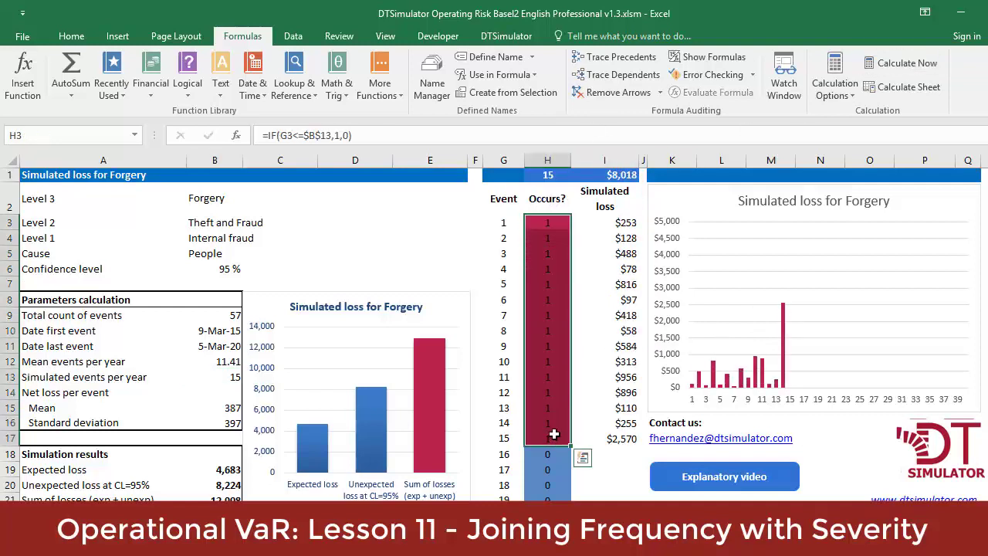
{"action": "left_click", "coordinate": [228, 378]}
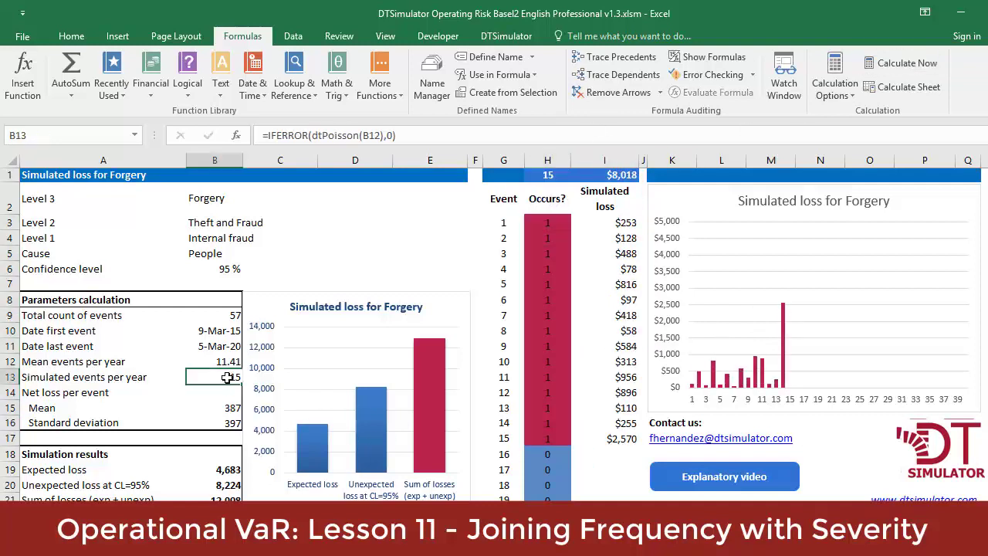
{"action": "left_click", "coordinate": [895, 66]}
{"action": "left_click_drag", "start_coordinate": [555, 222], "coordinate": [544, 399]}
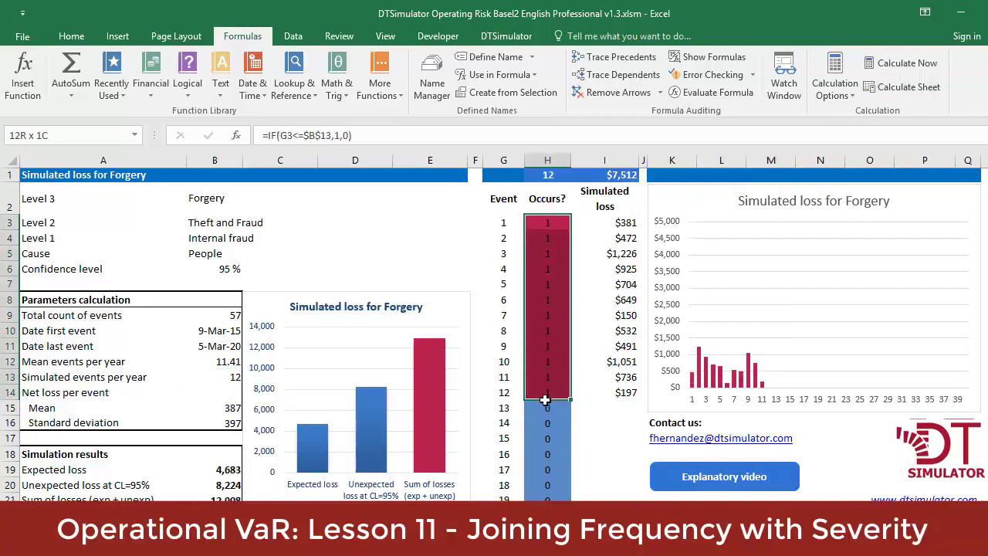
Inspect the SUM formulas that total the occurrences in H1 and the simulated losses in I1, leaving them unedited.
{"action": "left_click", "coordinate": [546, 177]}
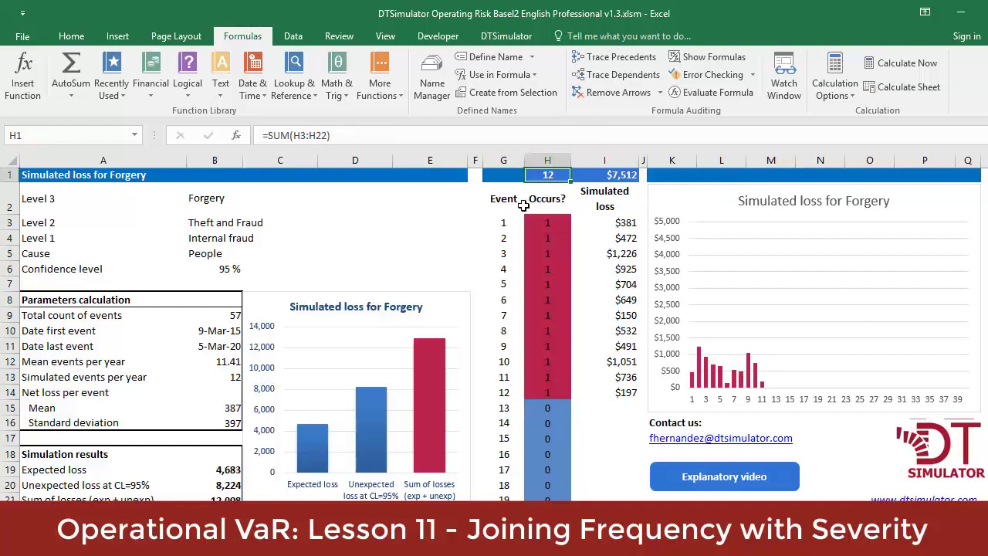
{"action": "left_click", "coordinate": [612, 177]}
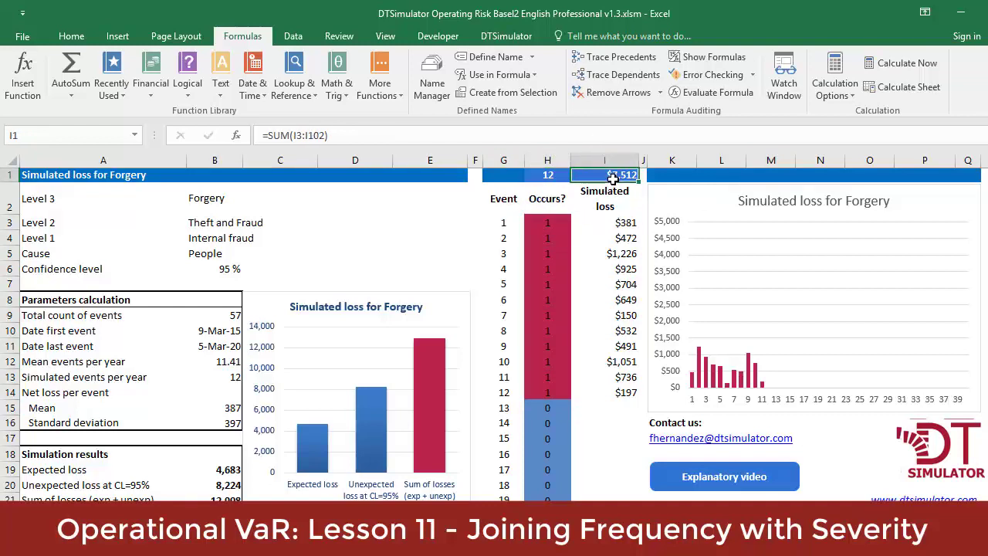
{"action": "key", "text": "F2"}
{"action": "left_click_drag", "start_coordinate": [327, 135], "coordinate": [263, 135]}
{"action": "key", "text": "Escape"}
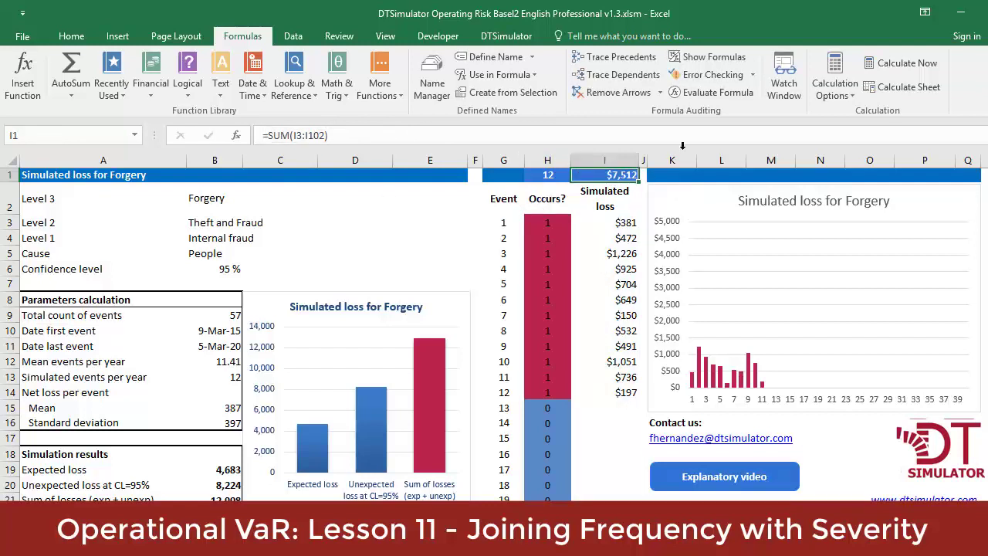
Recalculate the workbook many times with I1 selected to generate new simulated total losses.
{"action": "left_click", "coordinate": [912, 63]}
{"action": "left_click", "coordinate": [911, 63]}
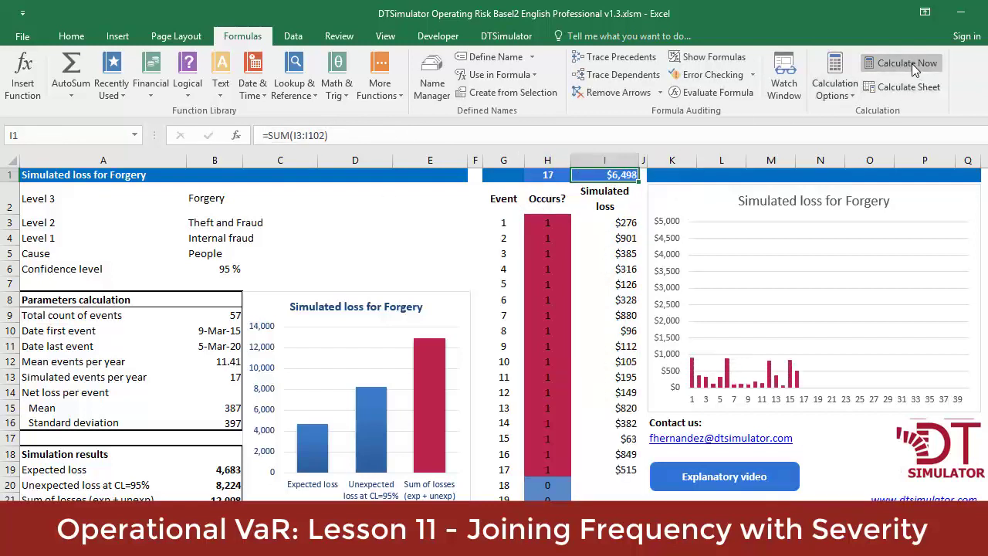
{"action": "left_click", "coordinate": [911, 63]}
{"action": "left_click", "coordinate": [911, 64]}
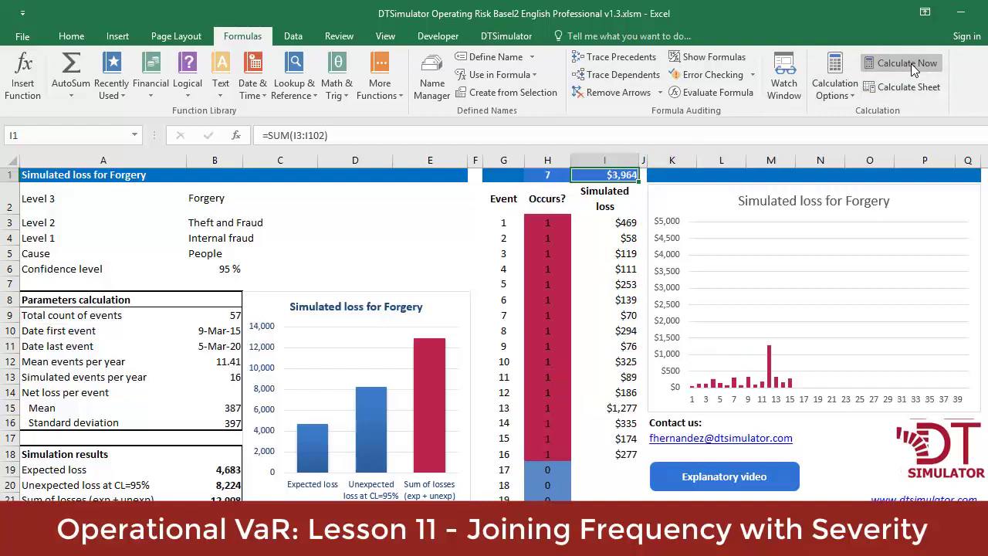
{"action": "left_click", "coordinate": [911, 63]}
{"action": "left_click", "coordinate": [911, 64]}
{"action": "left_click", "coordinate": [911, 63]}
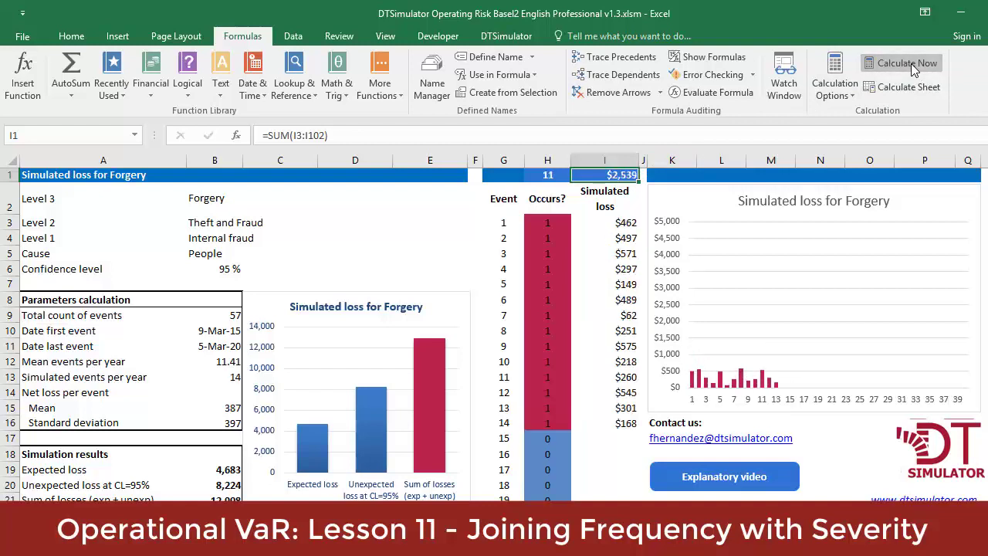
{"action": "left_click", "coordinate": [911, 63]}
{"action": "left_click", "coordinate": [910, 63]}
{"action": "left_click", "coordinate": [911, 63]}
{"action": "left_click", "coordinate": [910, 63]}
{"action": "left_click", "coordinate": [910, 64]}
{"action": "left_click", "coordinate": [911, 63]}
{"action": "left_click", "coordinate": [910, 63]}
{"action": "left_click", "coordinate": [911, 63]}
{"action": "left_click", "coordinate": [910, 63]}
{"action": "left_click", "coordinate": [910, 64]}
{"action": "left_click", "coordinate": [910, 63]}
{"action": "left_click", "coordinate": [911, 63]}
{"action": "left_click", "coordinate": [911, 63]}
{"action": "left_click", "coordinate": [910, 63]}
{"action": "left_click", "coordinate": [911, 64]}
{"action": "left_click", "coordinate": [910, 63]}
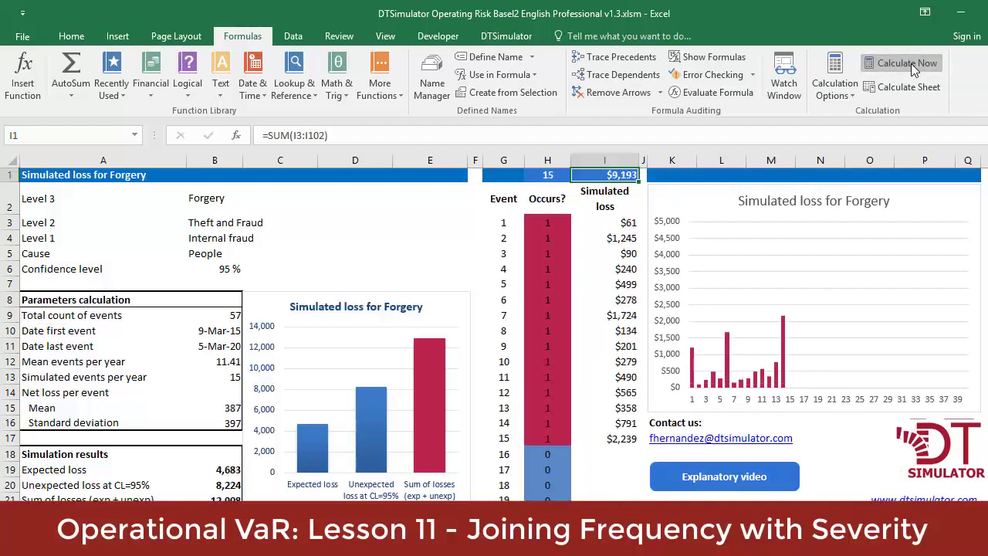
{"action": "left_click", "coordinate": [911, 63]}
{"action": "left_click", "coordinate": [911, 63]}
{"action": "left_click", "coordinate": [911, 63]}
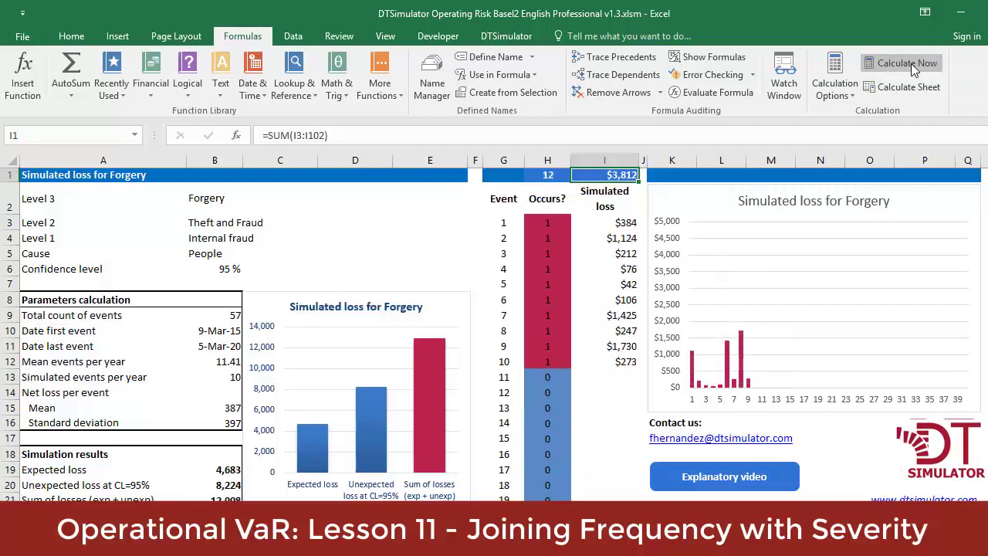
{"action": "left_click", "coordinate": [911, 63]}
{"action": "left_click", "coordinate": [910, 63]}
{"action": "left_click", "coordinate": [911, 63]}
{"action": "left_click", "coordinate": [910, 63]}
{"action": "left_click", "coordinate": [910, 63]}
{"action": "left_click", "coordinate": [911, 64]}
{"action": "left_click", "coordinate": [911, 63]}
{"action": "left_click", "coordinate": [911, 64]}
{"action": "left_click", "coordinate": [911, 63]}
{"action": "left_click", "coordinate": [910, 63]}
{"action": "left_click", "coordinate": [911, 63]}
{"action": "left_click", "coordinate": [911, 64]}
{"action": "left_click", "coordinate": [910, 63]}
{"action": "left_click", "coordinate": [911, 63]}
{"action": "left_click", "coordinate": [910, 63]}
{"action": "left_click", "coordinate": [911, 63]}
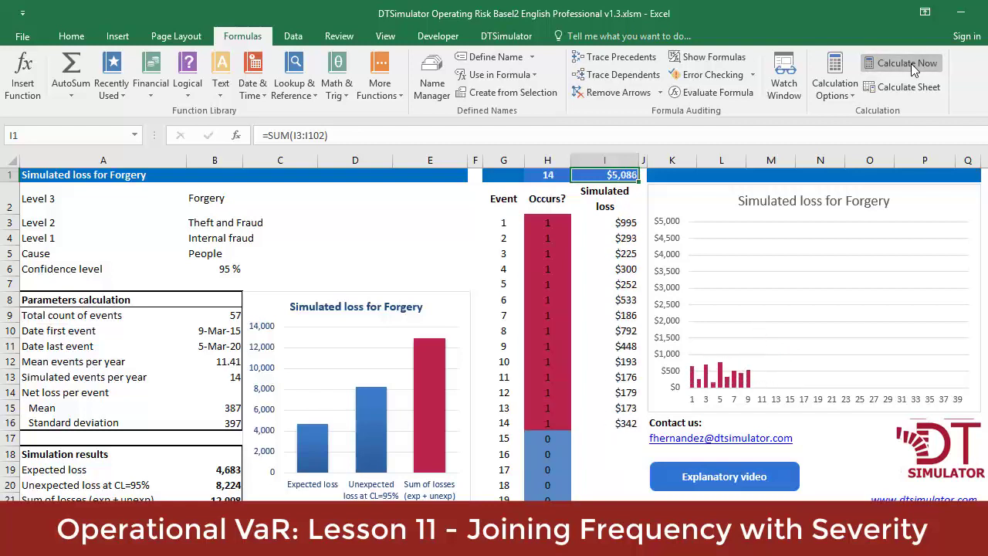
{"action": "left_click", "coordinate": [911, 64]}
{"action": "left_click", "coordinate": [910, 63]}
{"action": "left_click", "coordinate": [911, 63]}
{"action": "left_click", "coordinate": [910, 64]}
{"action": "left_click", "coordinate": [911, 64]}
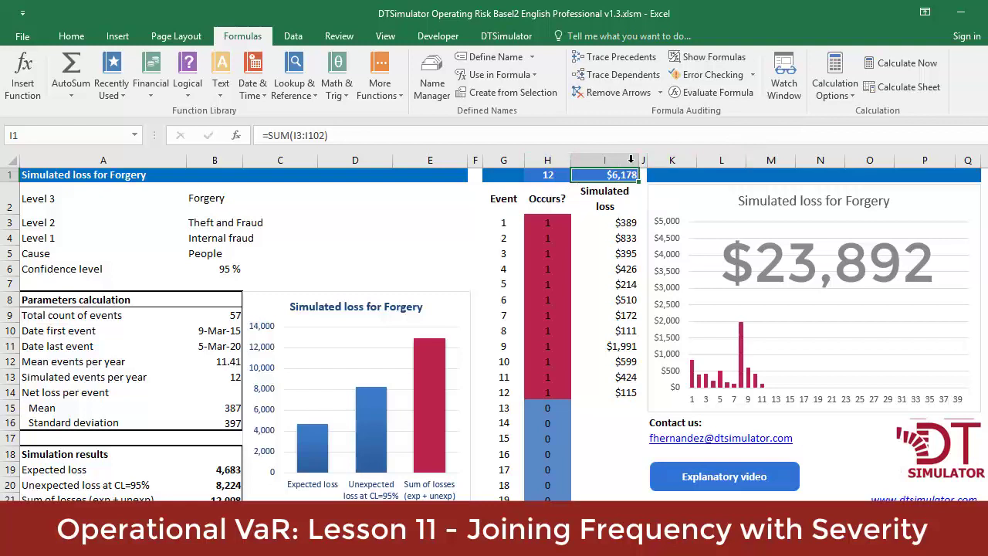
Examine the dtLognormal formula of the simulated losses in I3:I14 together with its net loss mean in B15.
{"action": "left_click_drag", "start_coordinate": [630, 224], "coordinate": [632, 390]}
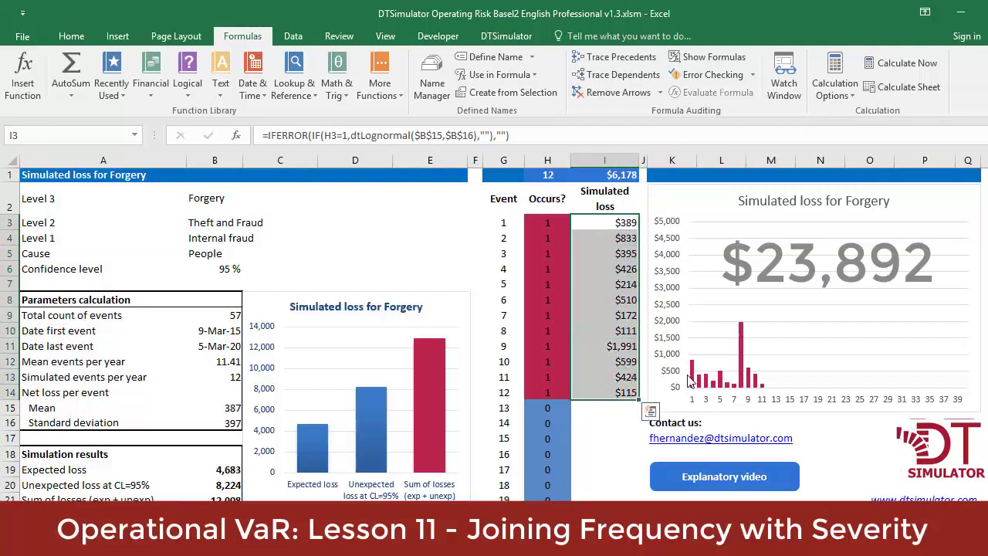
{"action": "left_click", "coordinate": [222, 403]}
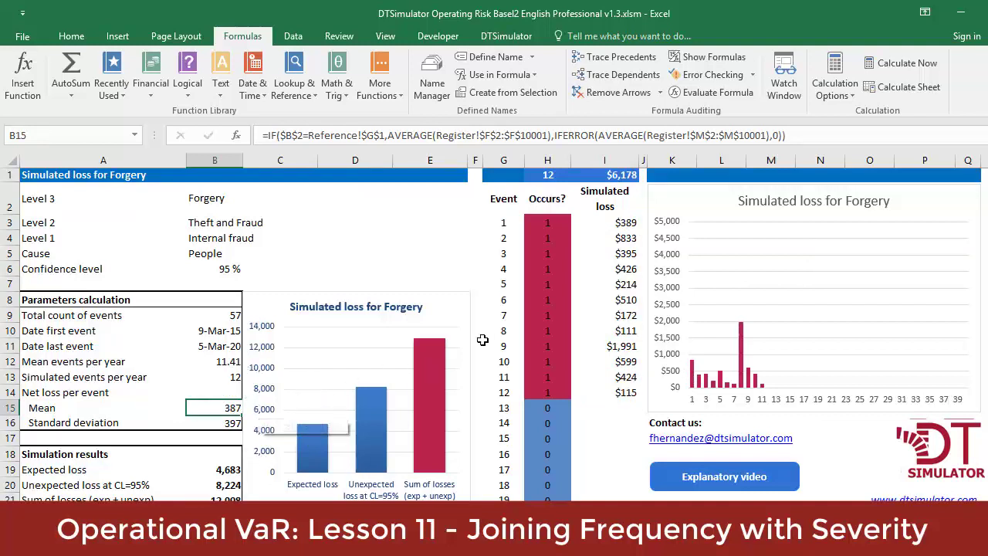
{"action": "left_click_drag", "start_coordinate": [625, 223], "coordinate": [623, 388]}
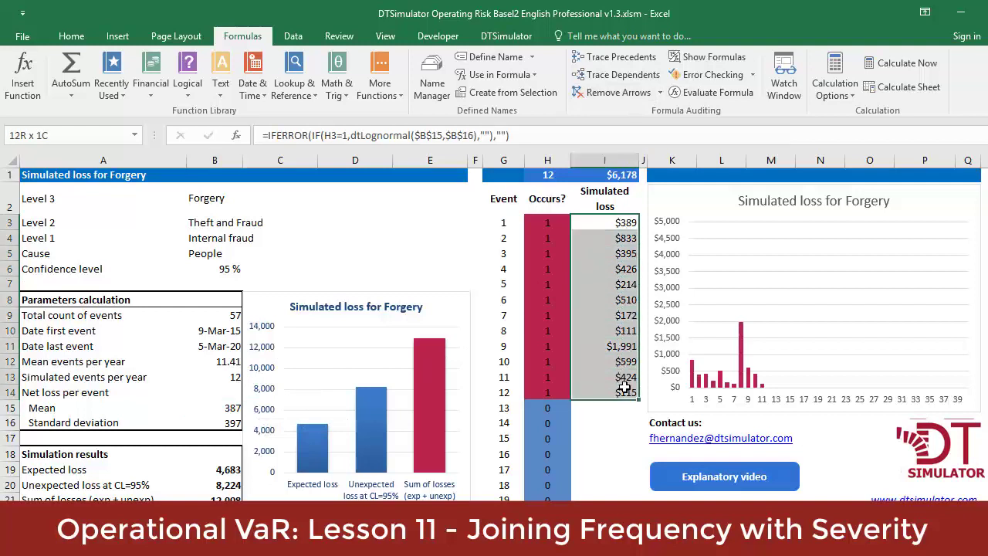
Recalculate the workbook repeatedly with I3:I14 selected to resample the individual event losses.
{"action": "left_click", "coordinate": [904, 66]}
{"action": "left_click", "coordinate": [904, 66]}
{"action": "left_click", "coordinate": [904, 66]}
{"action": "left_click", "coordinate": [904, 66]}
{"action": "left_click", "coordinate": [904, 66]}
{"action": "left_click", "coordinate": [904, 66]}
{"action": "left_click", "coordinate": [903, 65]}
{"action": "left_click", "coordinate": [904, 66]}
{"action": "left_click", "coordinate": [904, 66]}
{"action": "left_click", "coordinate": [903, 66]}
{"action": "left_click", "coordinate": [904, 65]}
{"action": "left_click", "coordinate": [903, 66]}
{"action": "left_click", "coordinate": [904, 65]}
{"action": "left_click", "coordinate": [903, 66]}
{"action": "left_click", "coordinate": [904, 66]}
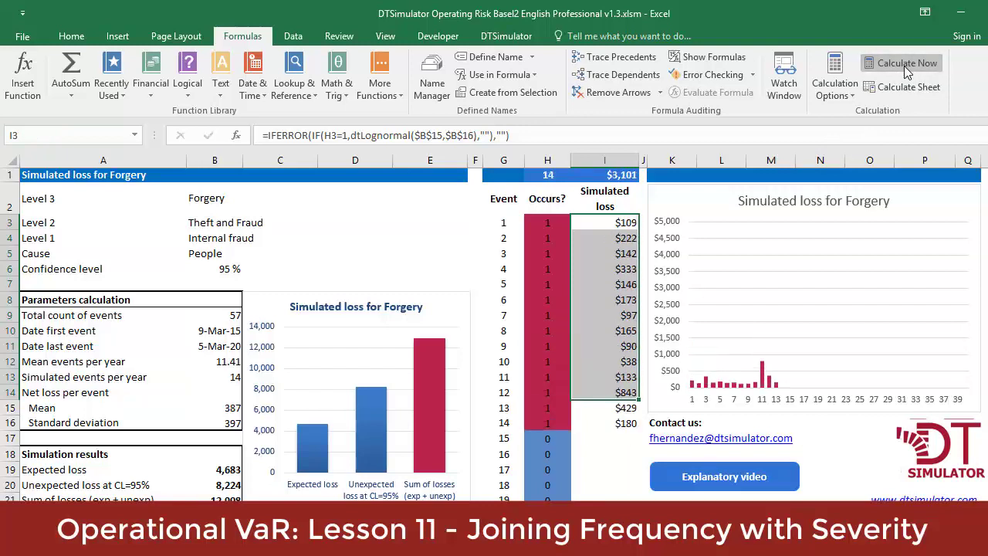
{"action": "left_click", "coordinate": [903, 66]}
{"action": "left_click", "coordinate": [903, 65]}
{"action": "left_click", "coordinate": [904, 66]}
{"action": "left_click", "coordinate": [904, 66]}
{"action": "left_click", "coordinate": [904, 66]}
{"action": "left_click", "coordinate": [903, 66]}
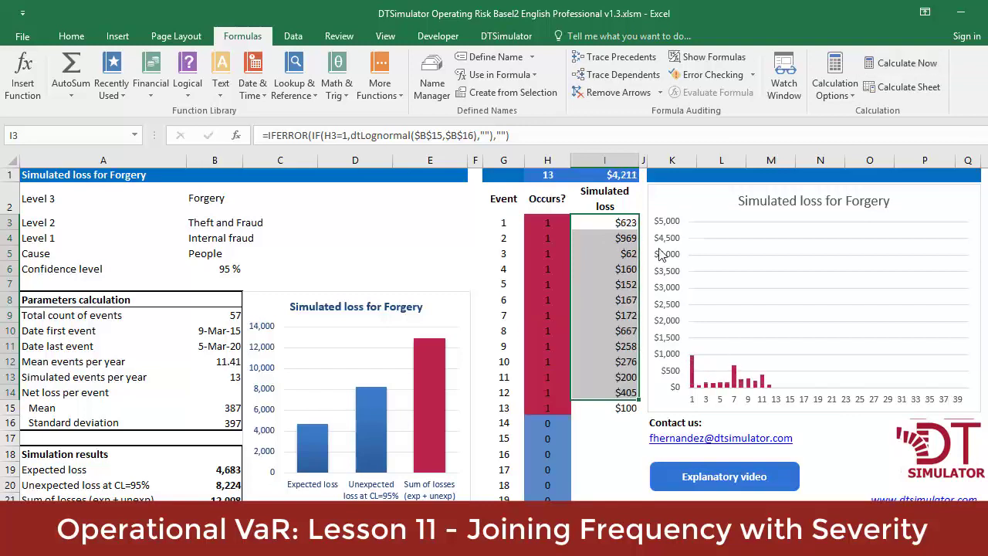
Select the first event's simulated loss in I3 and recalculate several times to draw new values for it.
{"action": "left_click", "coordinate": [622, 222]}
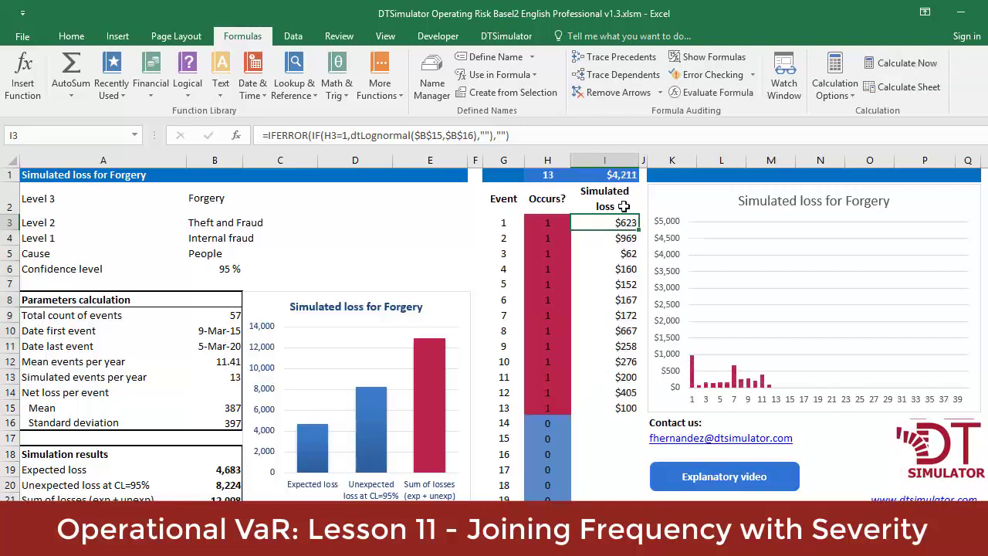
{"action": "left_click", "coordinate": [892, 67]}
{"action": "left_click", "coordinate": [892, 67]}
{"action": "left_click", "coordinate": [891, 67]}
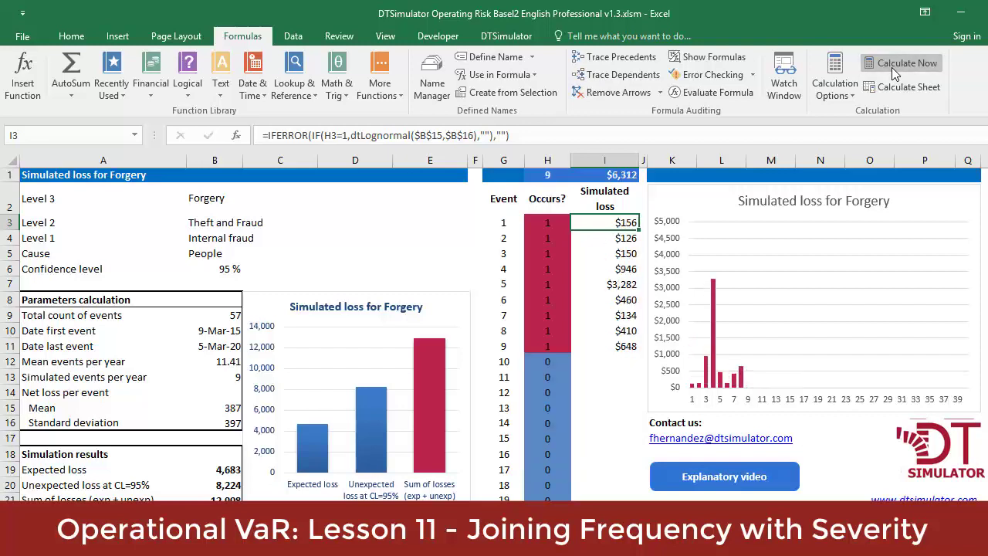
{"action": "left_click", "coordinate": [892, 67]}
{"action": "left_click", "coordinate": [892, 67]}
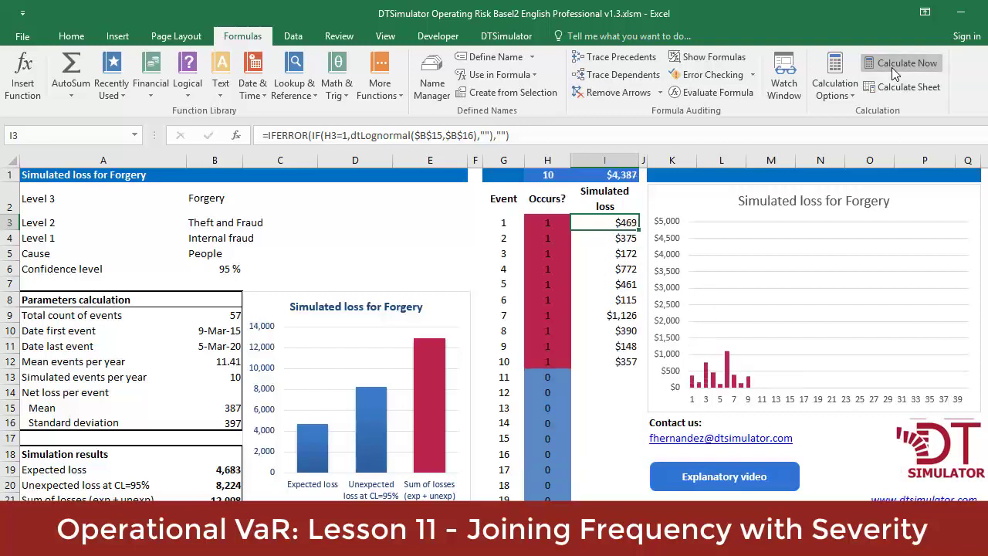
Keep recalculating the workbook with I3 selected to draw new event counts and losses for the whole simulated year.
{"action": "left_click", "coordinate": [891, 67]}
{"action": "left_click", "coordinate": [891, 67]}
{"action": "left_click", "coordinate": [892, 67]}
{"action": "left_click", "coordinate": [891, 67]}
{"action": "left_click", "coordinate": [891, 67]}
{"action": "left_click", "coordinate": [891, 67]}
{"action": "left_click", "coordinate": [891, 67]}
{"action": "left_click", "coordinate": [892, 67]}
{"action": "left_click", "coordinate": [892, 67]}
{"action": "left_click", "coordinate": [891, 67]}
{"action": "left_click", "coordinate": [892, 67]}
{"action": "left_click", "coordinate": [892, 67]}
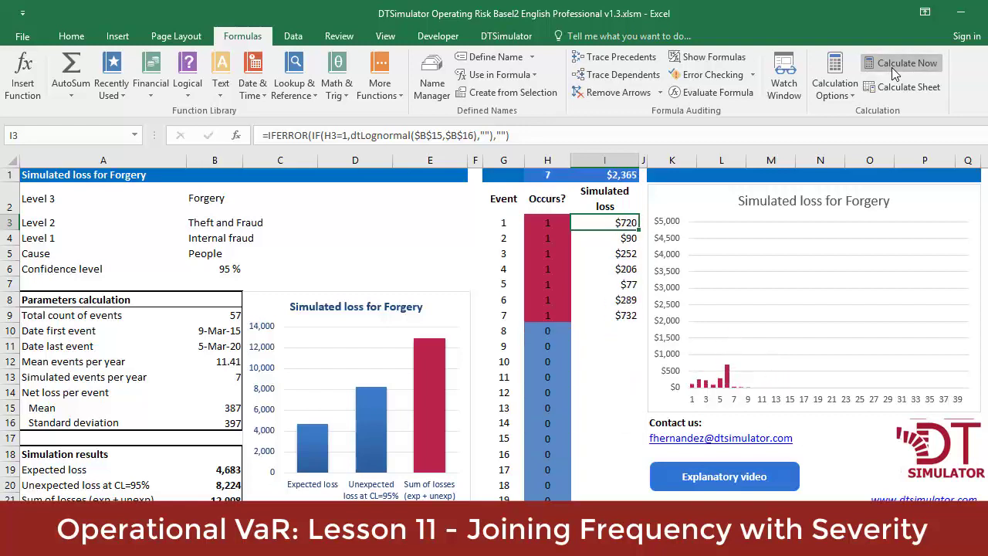
{"action": "left_click", "coordinate": [891, 67]}
{"action": "left_click", "coordinate": [891, 67]}
{"action": "left_click", "coordinate": [891, 68]}
{"action": "left_click", "coordinate": [891, 67]}
{"action": "left_click", "coordinate": [891, 67]}
{"action": "left_click", "coordinate": [892, 67]}
{"action": "left_click", "coordinate": [892, 67]}
{"action": "left_click", "coordinate": [892, 67]}
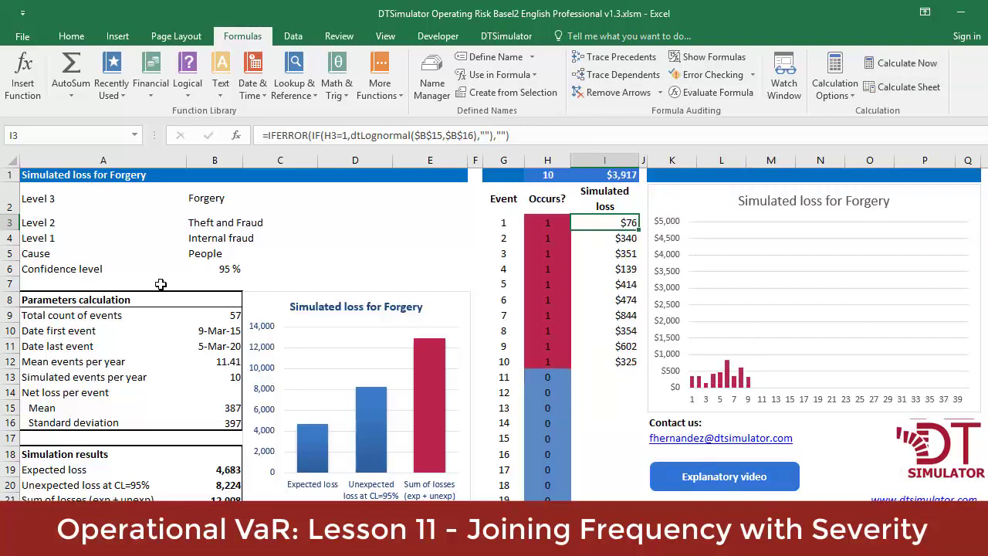
Examine the dtPoisson event count in B13, the occurrence flags in H3:H12 and the matching lognormal losses in I3:I12.
{"action": "left_click", "coordinate": [216, 378]}
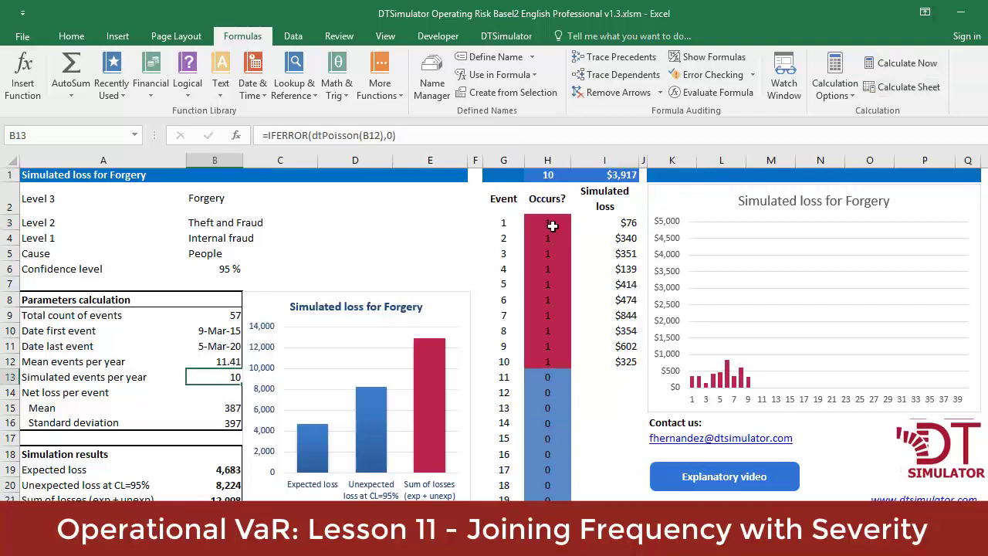
{"action": "left_click_drag", "start_coordinate": [550, 220], "coordinate": [554, 362]}
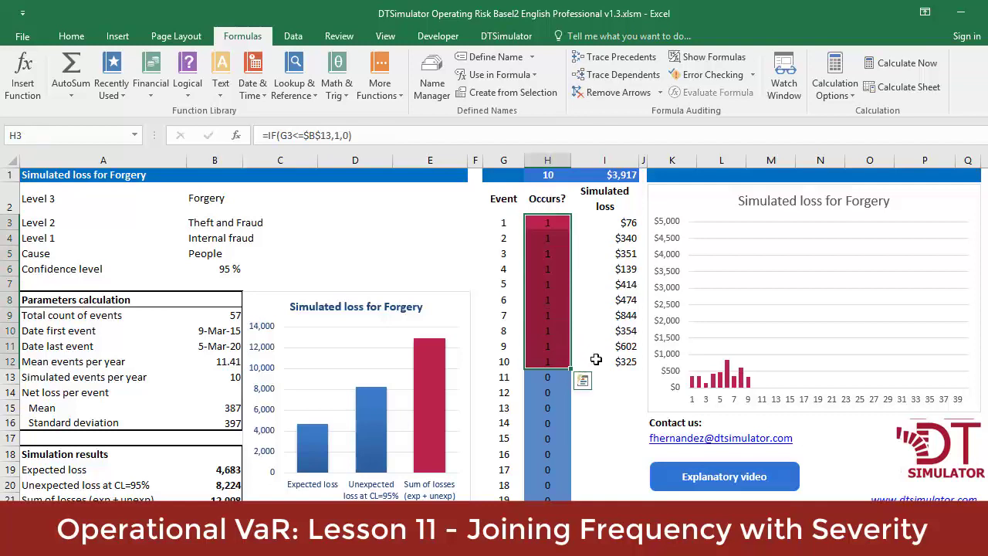
{"action": "left_click_drag", "start_coordinate": [626, 223], "coordinate": [629, 360]}
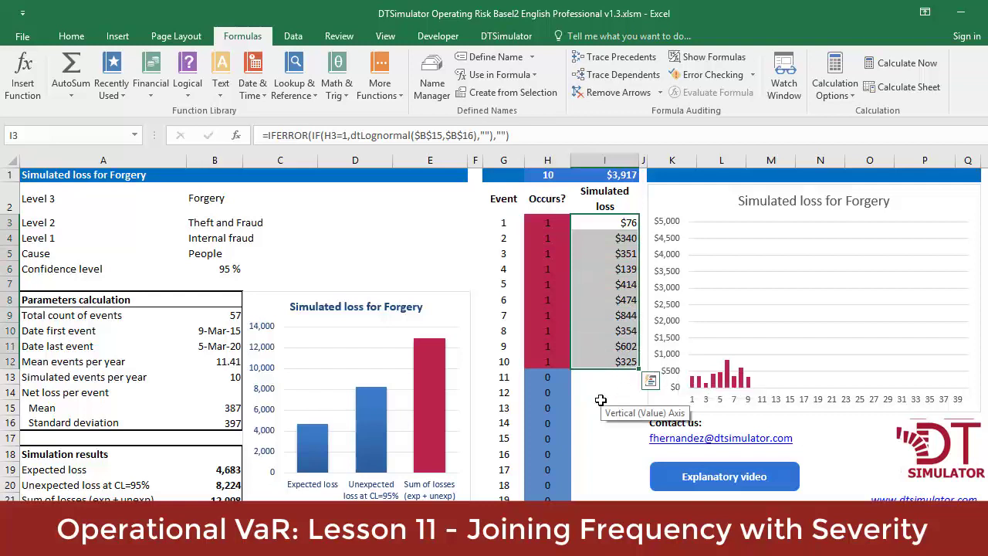
Recalculate the workbook repeatedly with I3:I12 selected to resample the number of events and their losses.
{"action": "left_click", "coordinate": [879, 73]}
{"action": "left_click", "coordinate": [879, 73]}
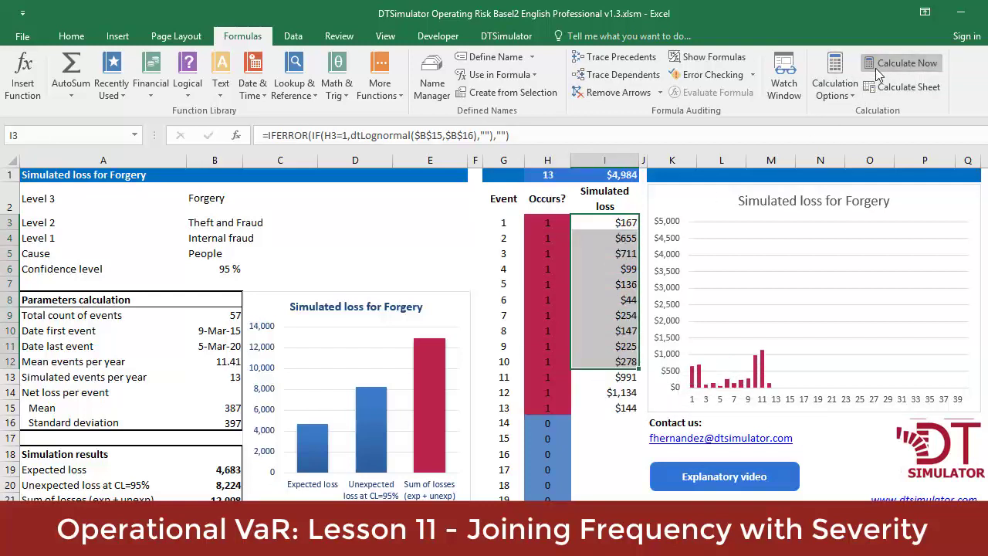
{"action": "left_click", "coordinate": [879, 73]}
{"action": "left_click", "coordinate": [879, 74]}
{"action": "left_click", "coordinate": [879, 74]}
{"action": "left_click", "coordinate": [879, 74]}
{"action": "left_click", "coordinate": [879, 73]}
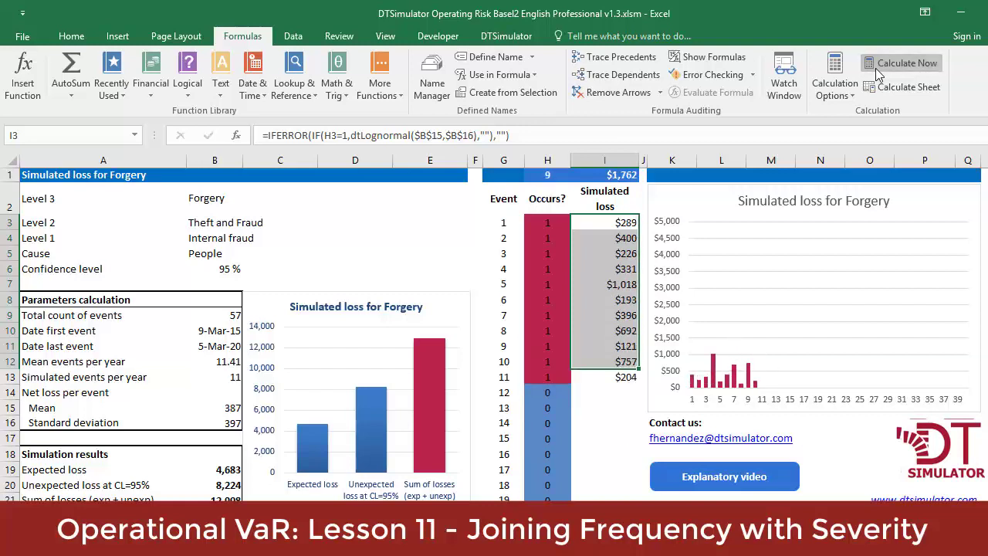
{"action": "left_click", "coordinate": [879, 73]}
Resample the year several times, highlighting the simulated losses in I3:I11, I3:I10 and I3:I14 between recalculations.
{"action": "left_click_drag", "start_coordinate": [622, 328], "coordinate": [623, 341]}
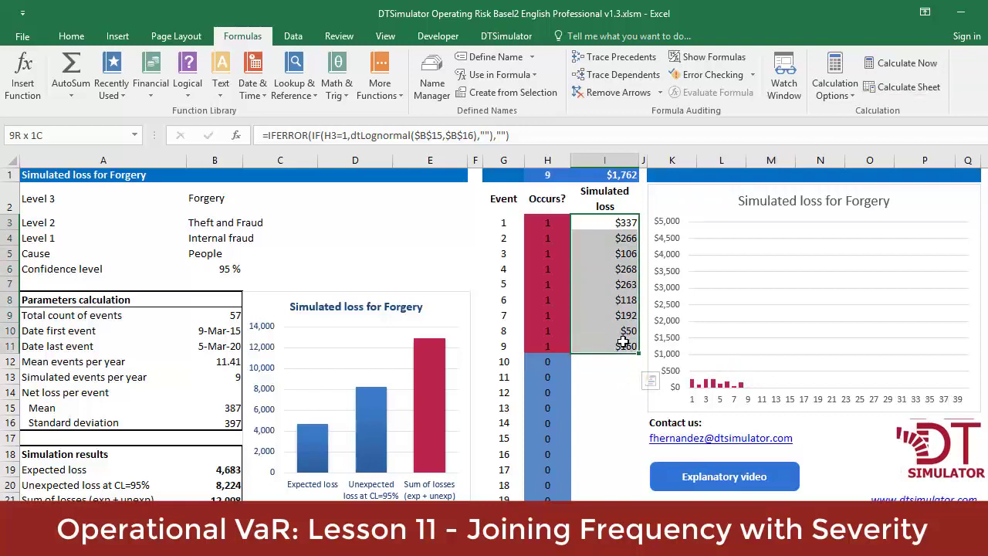
{"action": "left_click", "coordinate": [899, 63]}
{"action": "left_click_drag", "start_coordinate": [622, 229], "coordinate": [622, 330]}
{"action": "left_click", "coordinate": [930, 64]}
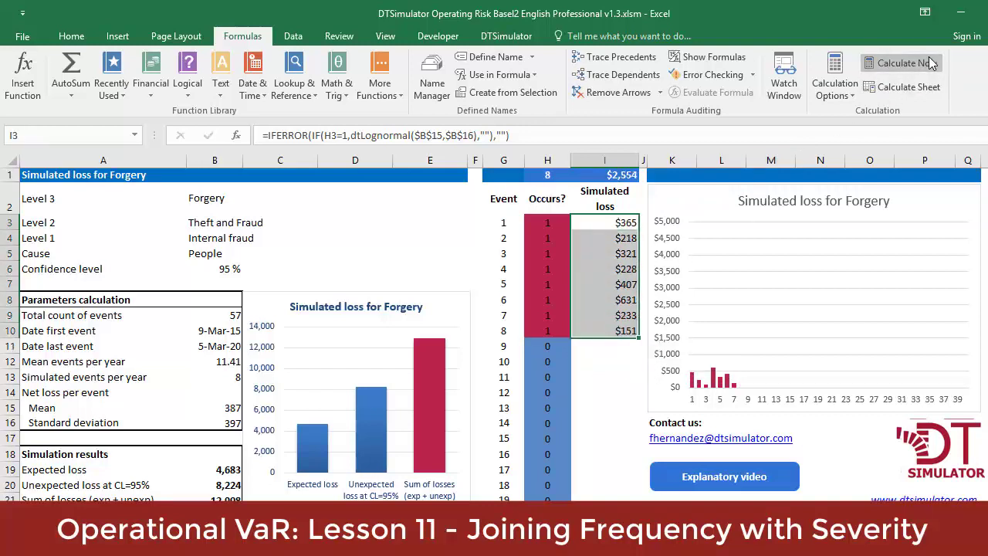
{"action": "left_click", "coordinate": [930, 63]}
{"action": "left_click_drag", "start_coordinate": [622, 224], "coordinate": [622, 394]}
{"action": "left_click", "coordinate": [888, 66]}
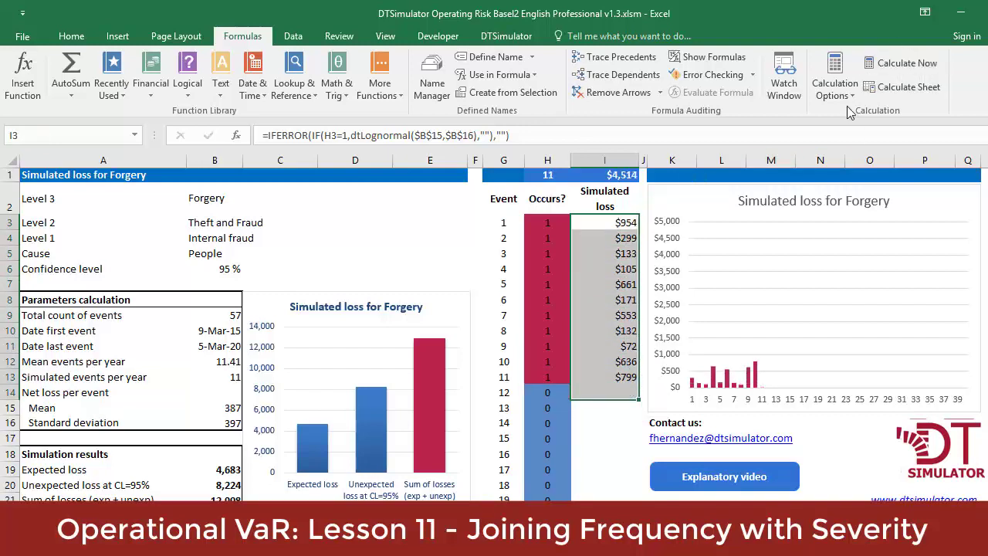
Alternate recalculating with highlighting the occurring events' losses: I3:I13, I3:I8, I3:I13 again and I3:I12.
{"action": "left_click_drag", "start_coordinate": [621, 229], "coordinate": [629, 378]}
{"action": "left_click", "coordinate": [896, 62]}
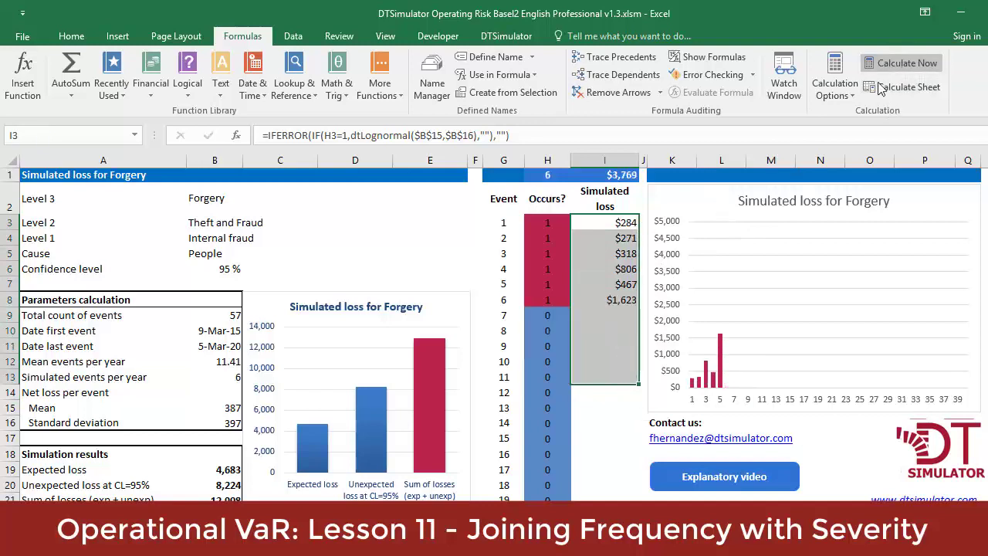
{"action": "left_click_drag", "start_coordinate": [621, 229], "coordinate": [613, 301]}
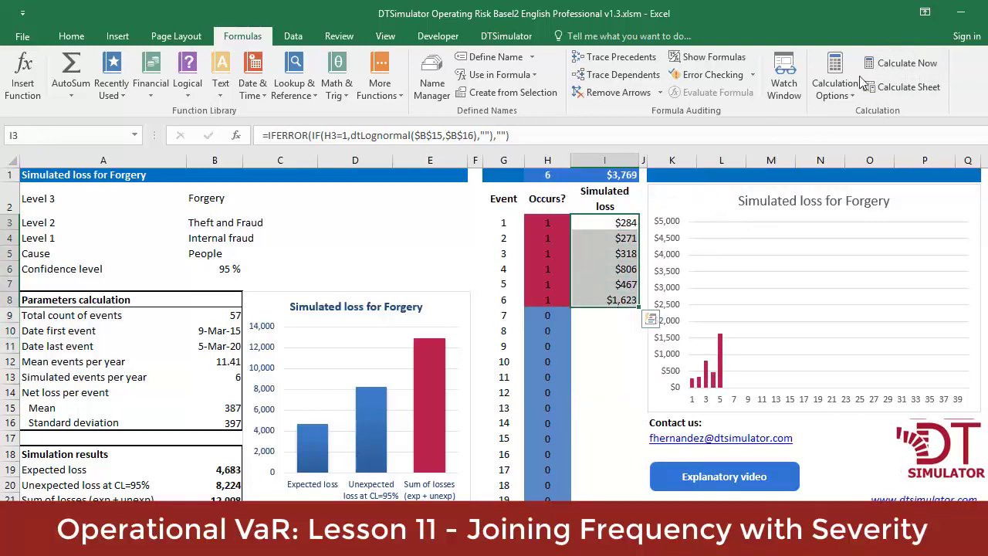
{"action": "left_click", "coordinate": [896, 62]}
{"action": "left_click_drag", "start_coordinate": [625, 223], "coordinate": [629, 378]}
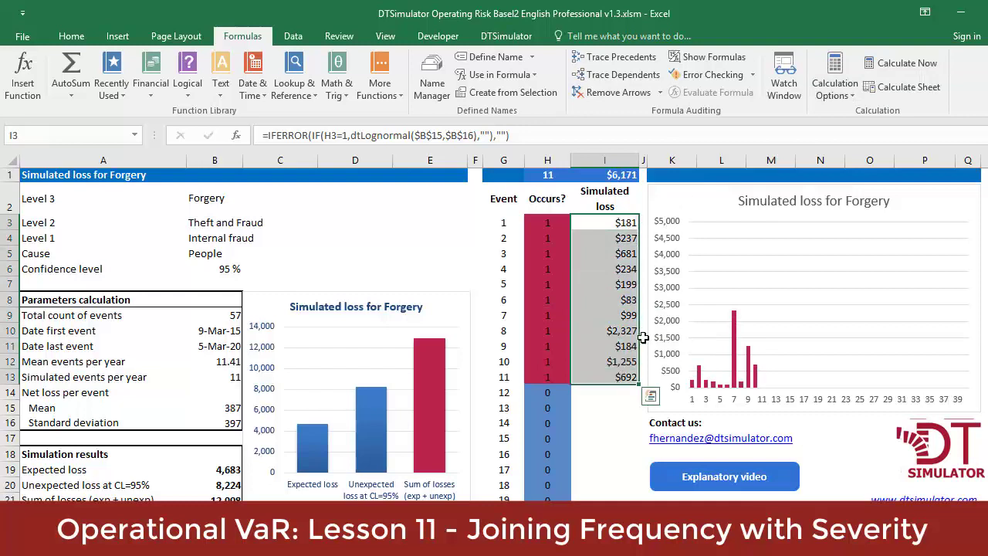
{"action": "left_click", "coordinate": [907, 62]}
{"action": "left_click", "coordinate": [907, 62]}
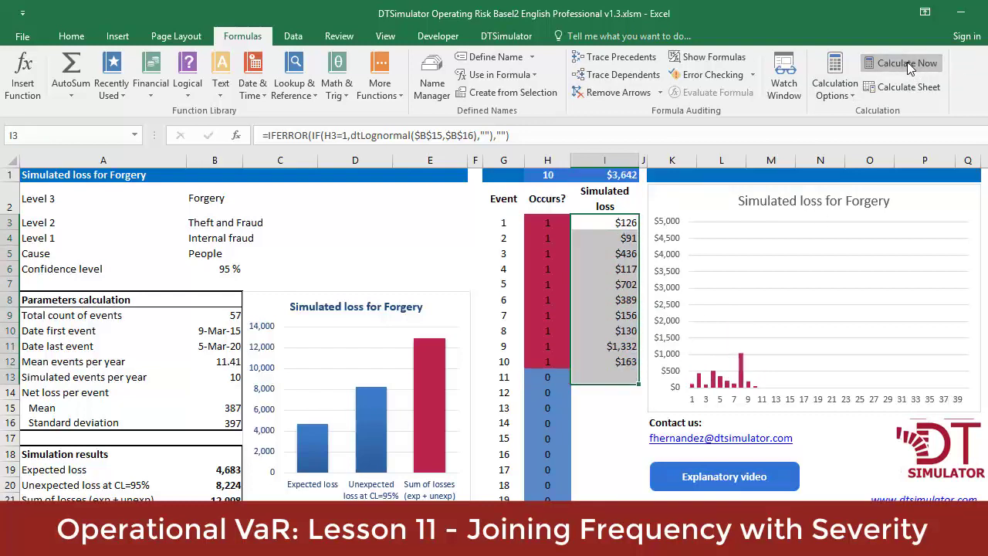
{"action": "left_click_drag", "start_coordinate": [619, 227], "coordinate": [624, 363]}
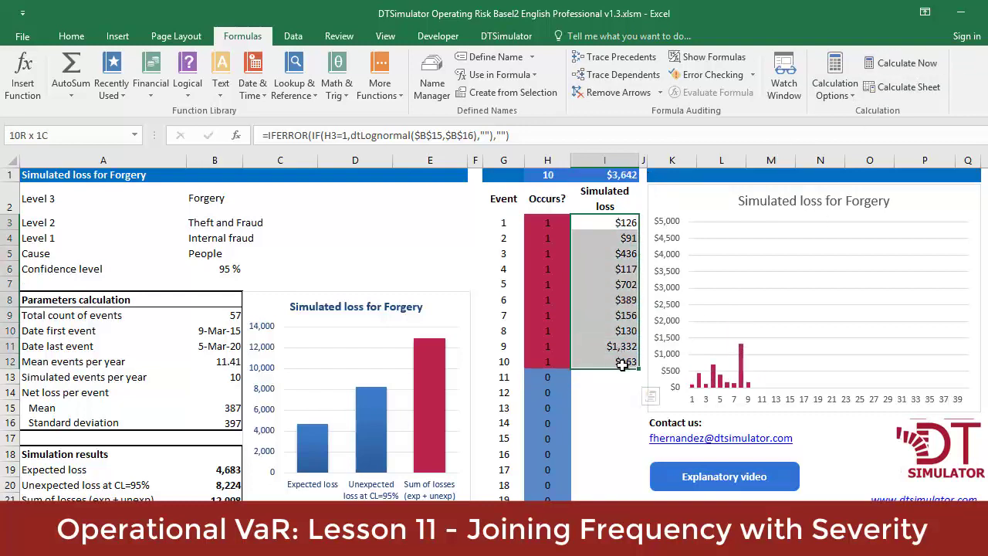
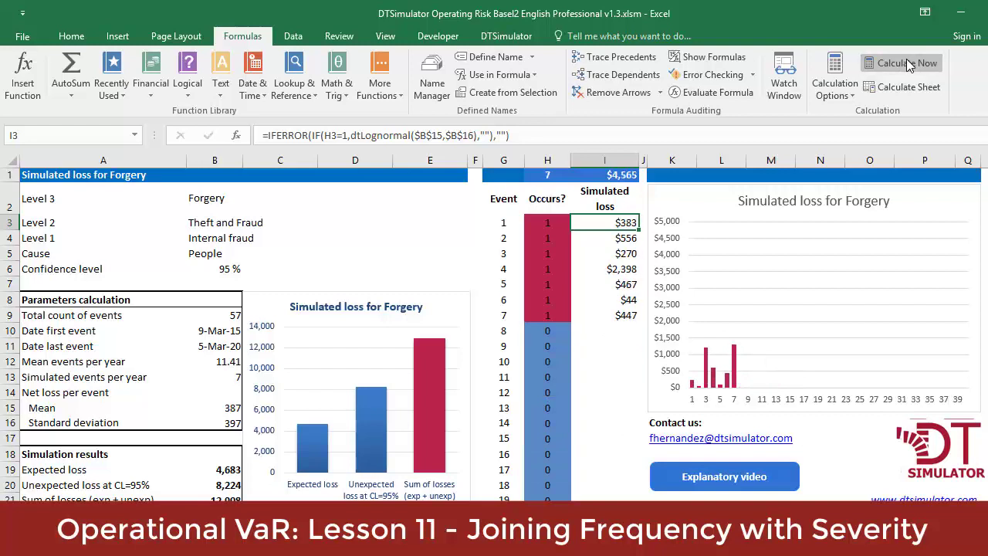
Recalculate from I3, highlight the eleven event losses in I3:I13, and recalculate several more times.
{"action": "left_click", "coordinate": [909, 65]}
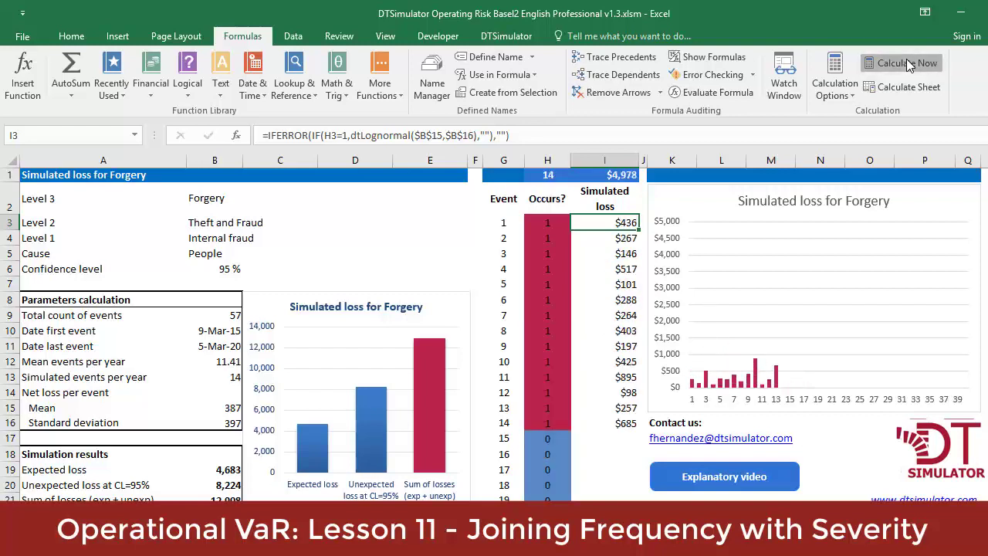
{"action": "left_click", "coordinate": [908, 66]}
{"action": "left_click_drag", "start_coordinate": [613, 222], "coordinate": [629, 376]}
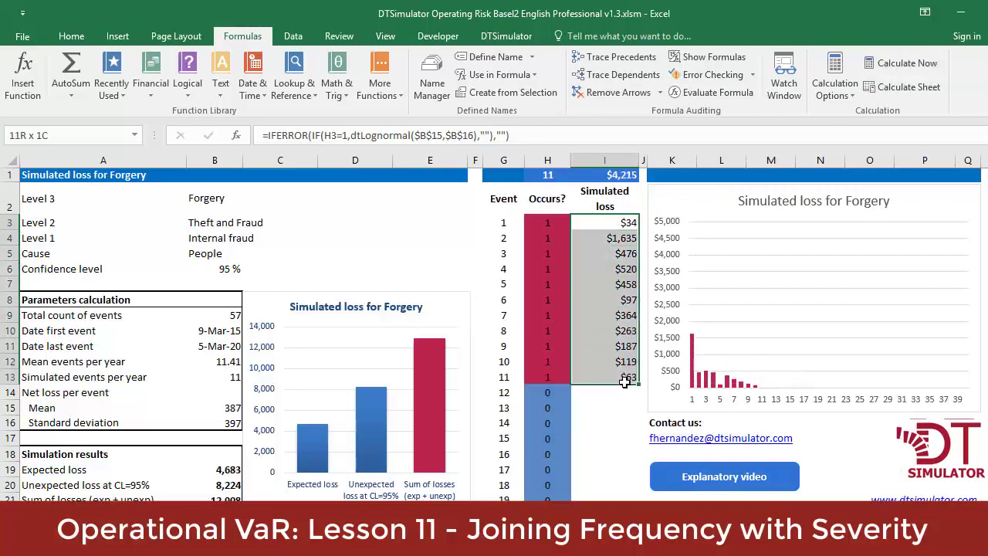
{"action": "left_click", "coordinate": [898, 66]}
{"action": "left_click", "coordinate": [898, 66]}
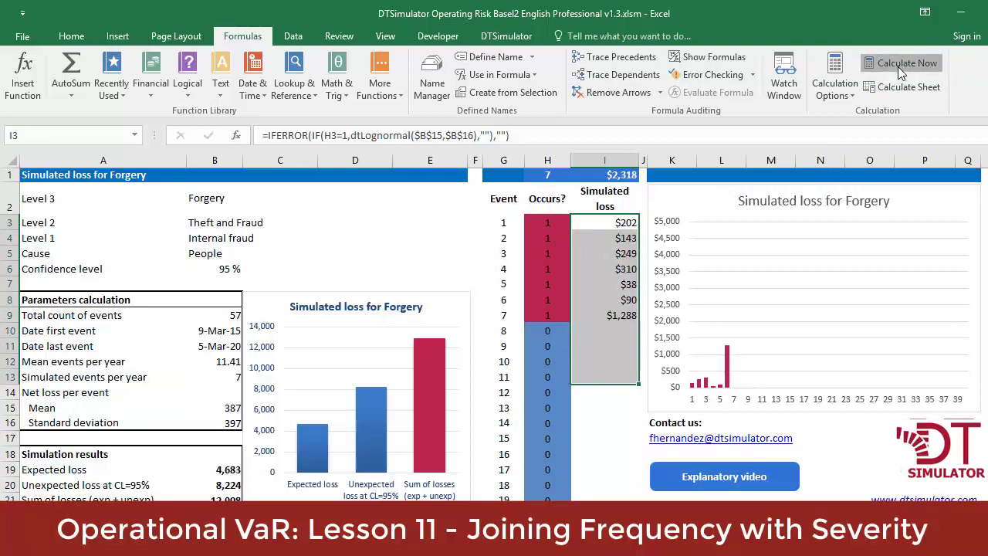
{"action": "left_click", "coordinate": [898, 66]}
{"action": "left_click", "coordinate": [898, 66]}
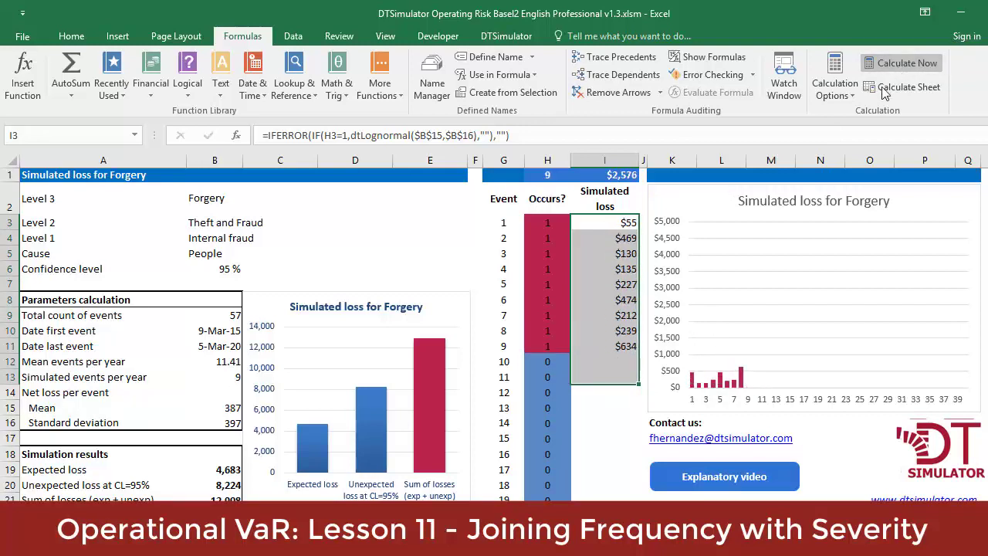
Select the SUM total of the simulated losses in I1 and recalculate many times to generate new annual totals.
{"action": "left_click", "coordinate": [618, 175]}
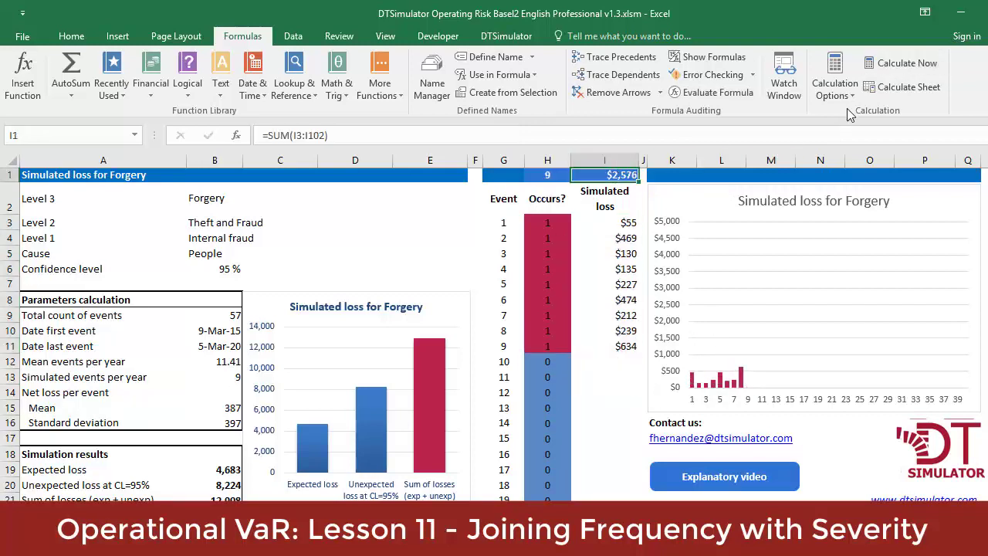
{"action": "left_click", "coordinate": [894, 65]}
{"action": "left_click", "coordinate": [892, 64]}
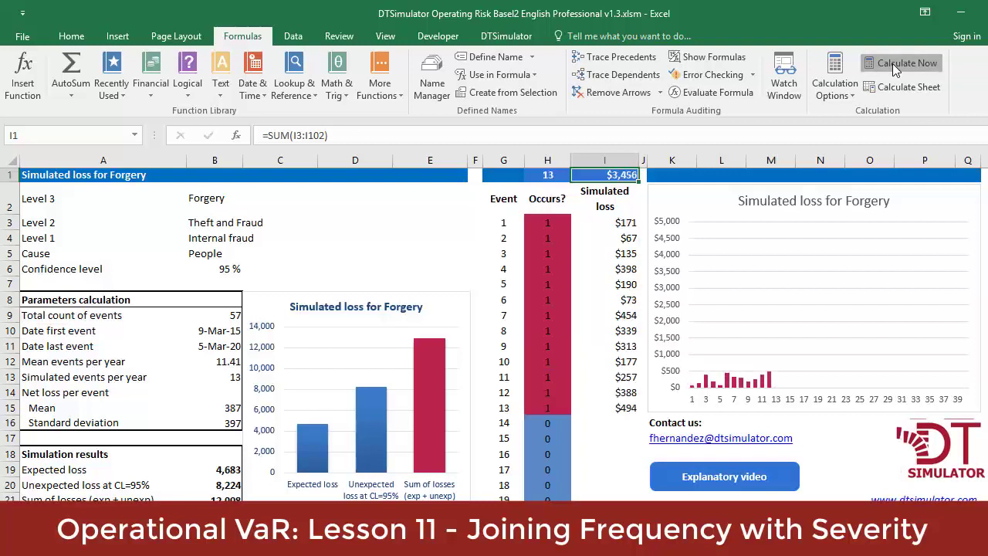
{"action": "left_click", "coordinate": [892, 64]}
{"action": "left_click", "coordinate": [893, 64]}
{"action": "left_click", "coordinate": [892, 63]}
{"action": "left_click", "coordinate": [892, 64]}
{"action": "left_click", "coordinate": [892, 63]}
{"action": "left_click", "coordinate": [892, 64]}
{"action": "left_click", "coordinate": [892, 63]}
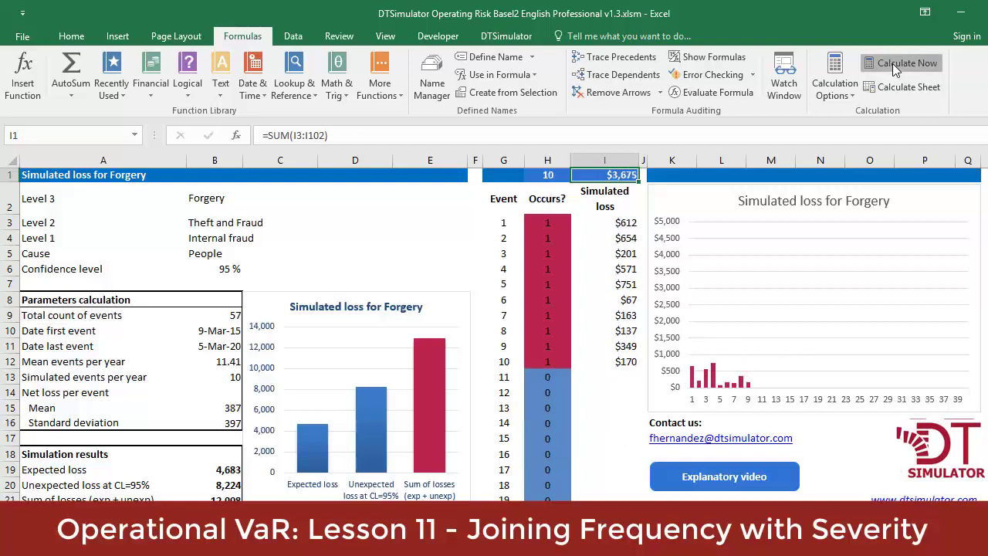
{"action": "left_click", "coordinate": [892, 63]}
{"action": "left_click", "coordinate": [892, 64]}
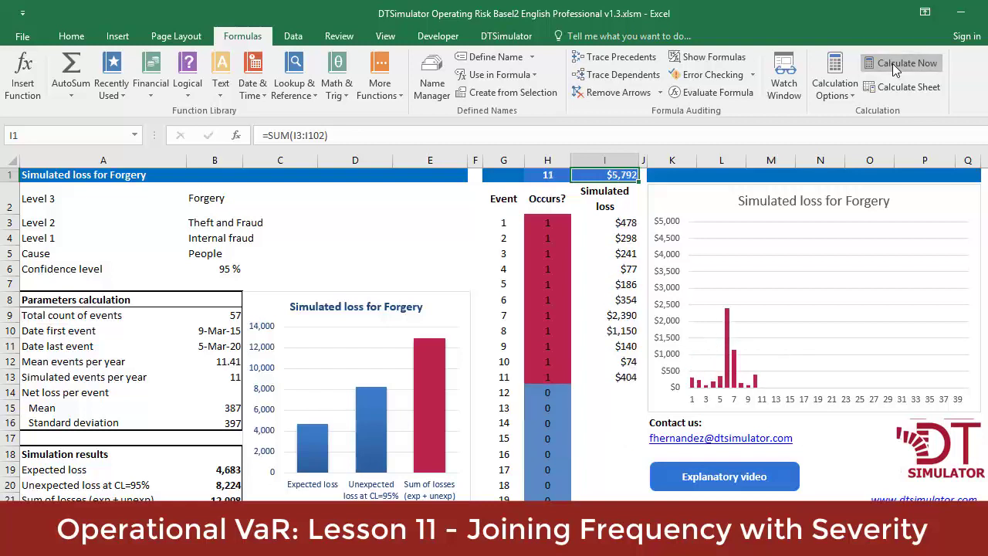
{"action": "left_click", "coordinate": [892, 63]}
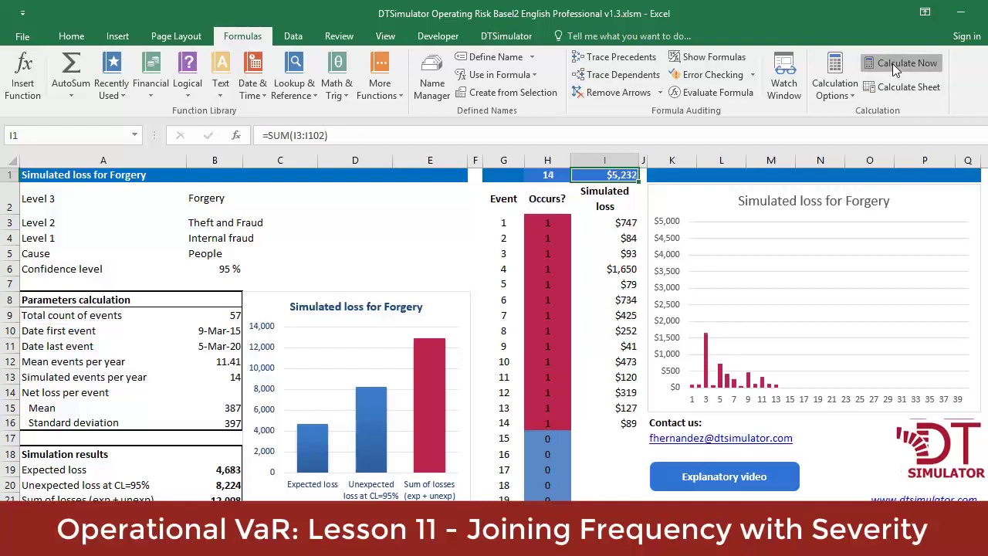
{"action": "left_click", "coordinate": [892, 64]}
{"action": "left_click", "coordinate": [892, 64]}
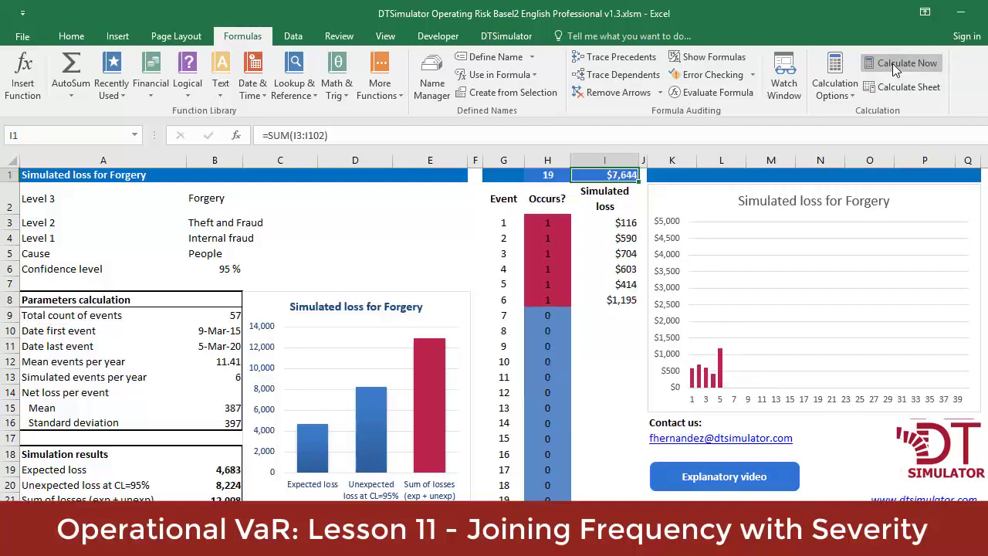
{"action": "left_click", "coordinate": [892, 63]}
{"action": "left_click", "coordinate": [892, 63]}
{"action": "left_click", "coordinate": [892, 63]}
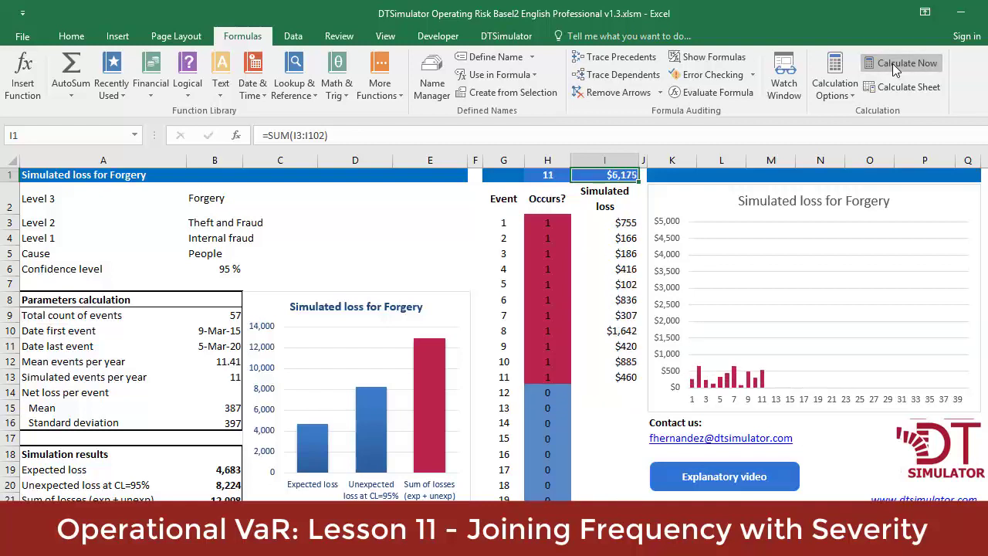
{"action": "left_click", "coordinate": [892, 63]}
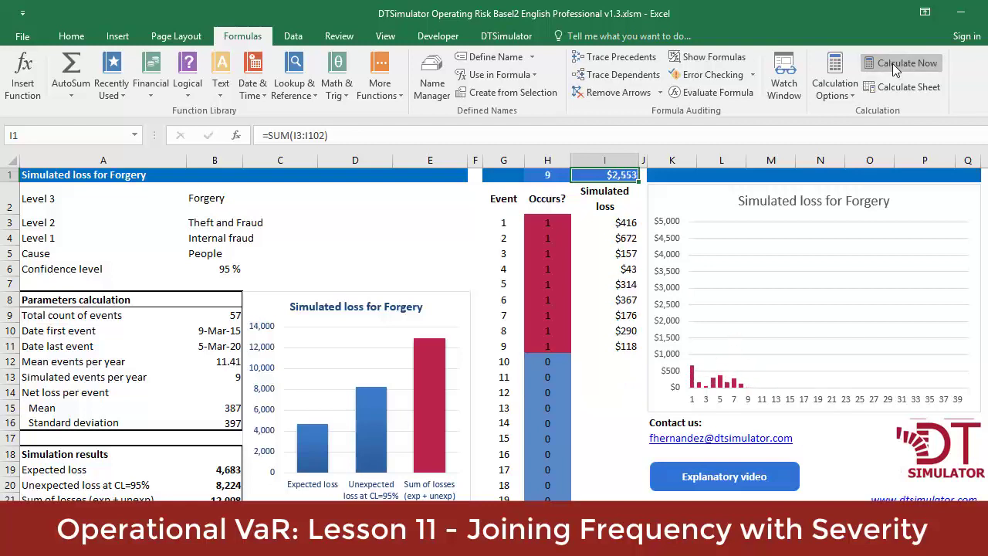
{"action": "left_click", "coordinate": [892, 63]}
{"action": "left_click", "coordinate": [893, 64]}
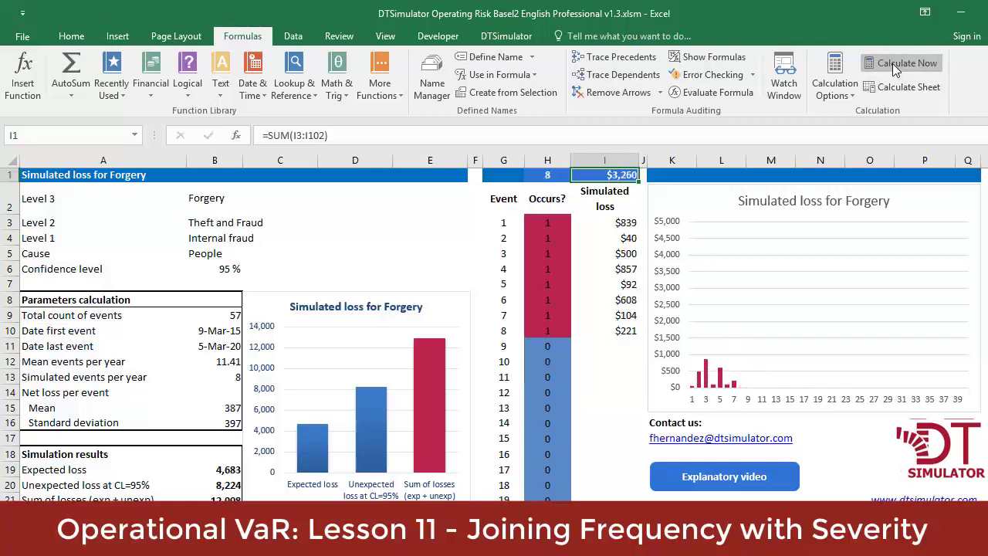
{"action": "left_click", "coordinate": [892, 64]}
{"action": "left_click", "coordinate": [892, 63]}
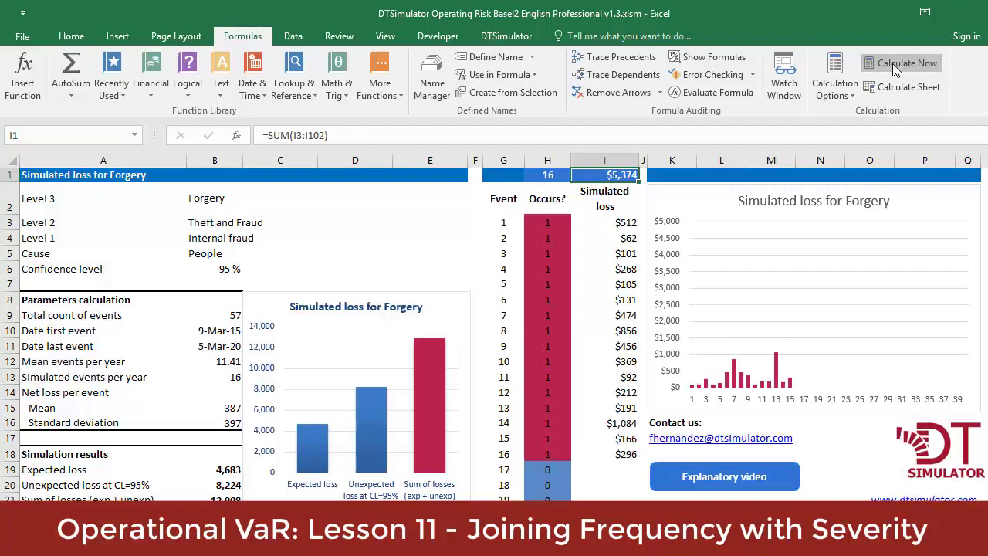
{"action": "left_click", "coordinate": [892, 63]}
{"action": "left_click", "coordinate": [892, 64]}
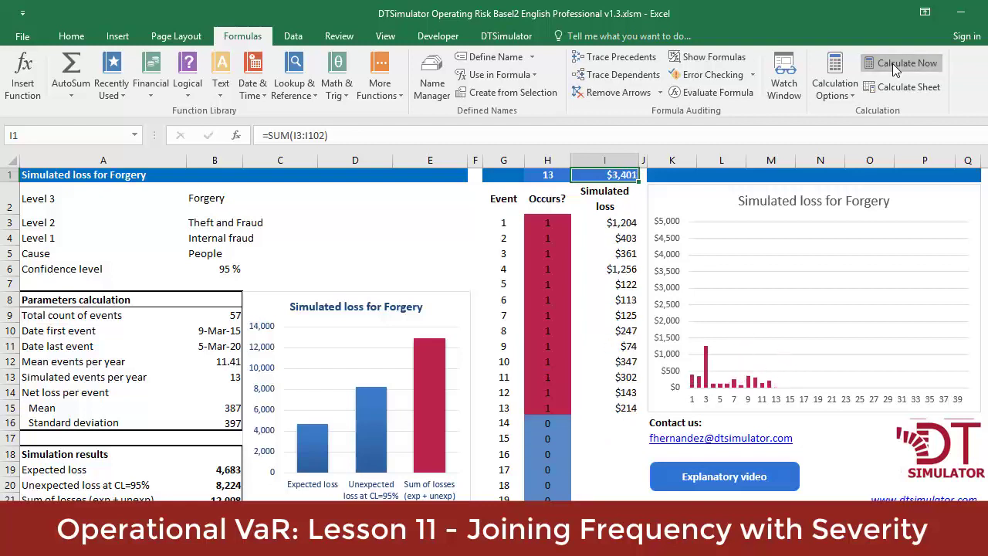
{"action": "left_click", "coordinate": [892, 63]}
{"action": "left_click", "coordinate": [892, 63]}
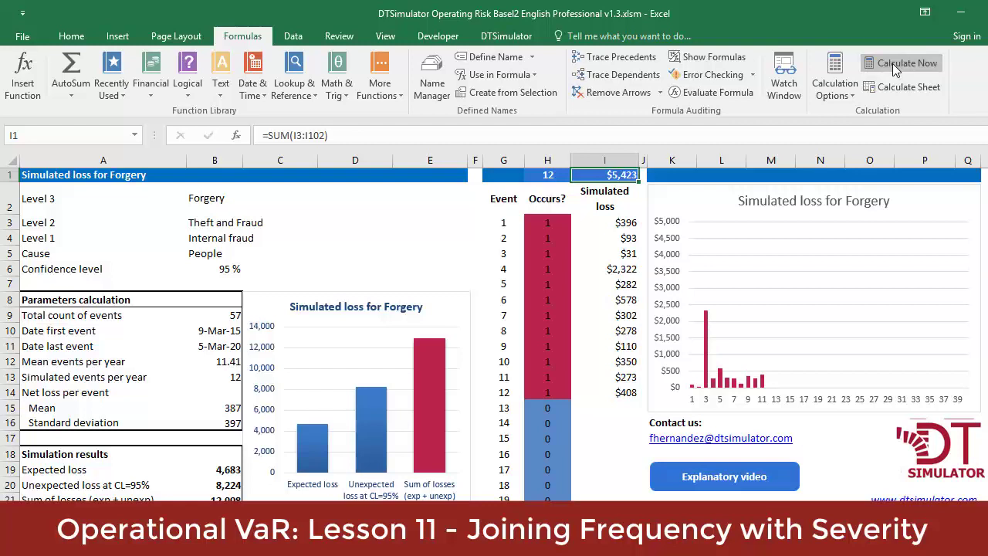
Highlight the losses in I3:I14, recalculate many times with the fourth event's loss in I6 selected, and select the total in I1.
{"action": "left_click_drag", "start_coordinate": [621, 222], "coordinate": [626, 395]}
{"action": "left_click", "coordinate": [609, 266]}
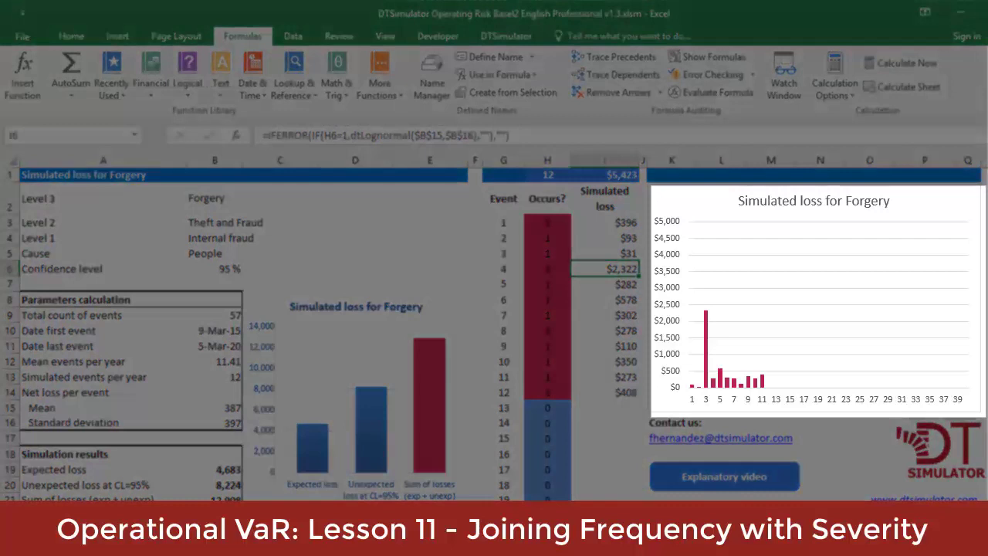
{"action": "left_click", "coordinate": [923, 65]}
{"action": "left_click", "coordinate": [923, 66]}
{"action": "left_click", "coordinate": [924, 67]}
{"action": "left_click", "coordinate": [924, 67]}
{"action": "left_click", "coordinate": [924, 67]}
{"action": "left_click", "coordinate": [924, 66]}
{"action": "left_click", "coordinate": [924, 67]}
{"action": "left_click", "coordinate": [924, 66]}
{"action": "left_click", "coordinate": [924, 67]}
{"action": "left_click", "coordinate": [923, 66]}
{"action": "left_click", "coordinate": [923, 67]}
{"action": "left_click", "coordinate": [923, 66]}
{"action": "left_click", "coordinate": [924, 66]}
{"action": "left_click", "coordinate": [923, 66]}
{"action": "left_click", "coordinate": [924, 67]}
{"action": "left_click", "coordinate": [924, 67]}
{"action": "left_click", "coordinate": [924, 66]}
{"action": "left_click", "coordinate": [924, 67]}
{"action": "left_click", "coordinate": [924, 66]}
{"action": "left_click", "coordinate": [921, 62]}
{"action": "left_click", "coordinate": [921, 62]}
{"action": "left_click", "coordinate": [921, 62]}
{"action": "left_click", "coordinate": [921, 62]}
{"action": "left_click", "coordinate": [921, 62]}
{"action": "left_click", "coordinate": [920, 62]}
{"action": "left_click", "coordinate": [920, 62]}
{"action": "left_click", "coordinate": [921, 62]}
{"action": "left_click", "coordinate": [921, 62]}
{"action": "left_click", "coordinate": [920, 62]}
{"action": "left_click", "coordinate": [921, 61]}
{"action": "left_click", "coordinate": [921, 62]}
{"action": "left_click", "coordinate": [920, 62]}
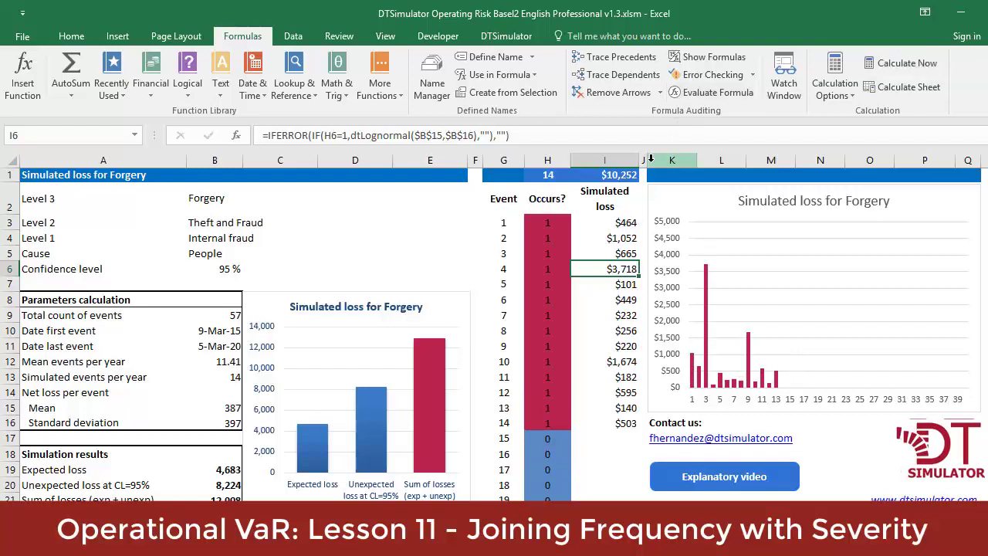
{"action": "left_click", "coordinate": [626, 174]}
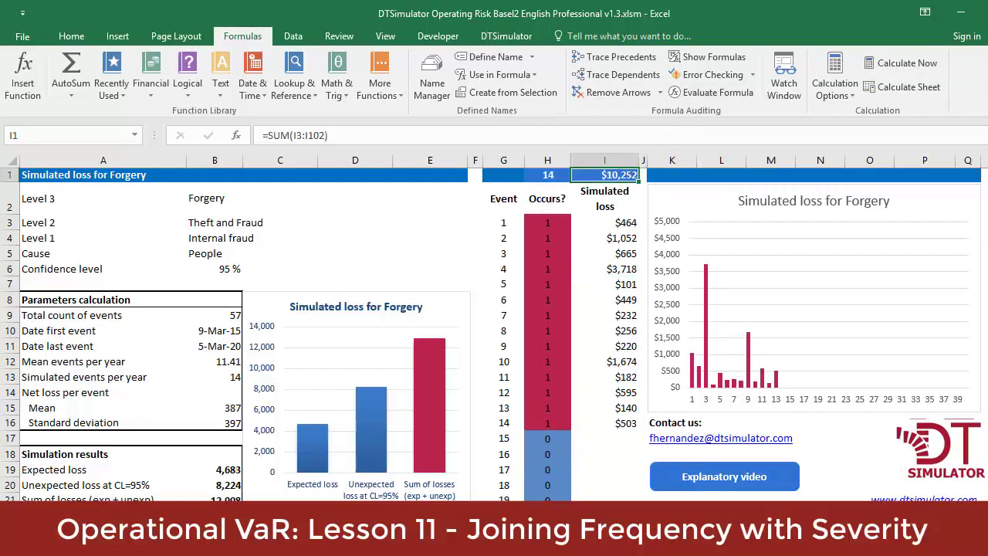